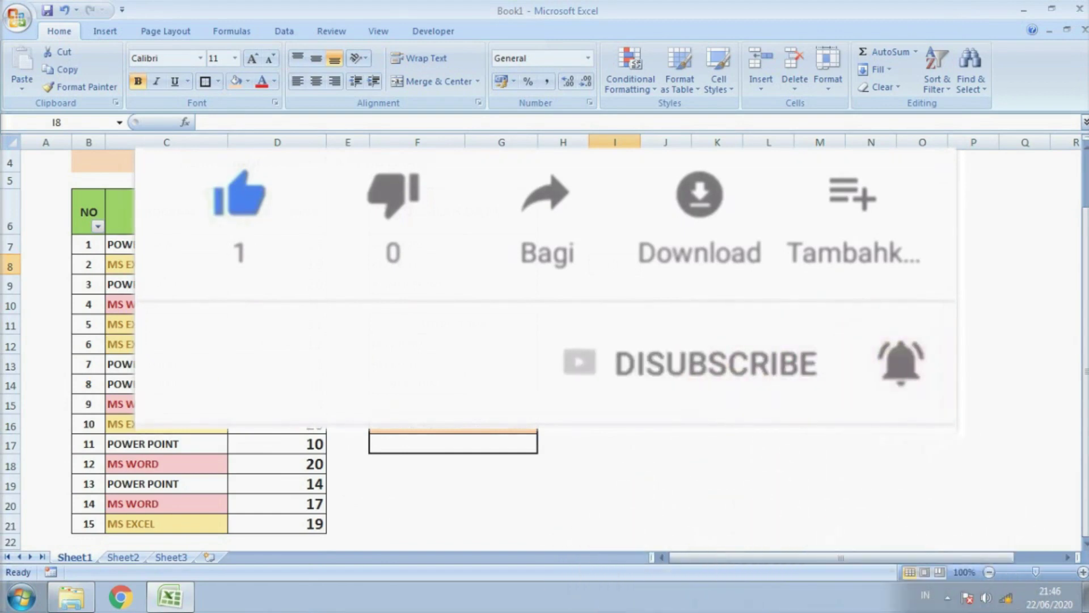
# Review the LAPORAN TAHUNAN title and the NO, PROGRAM and JUMLAH SISWA column headers.
pyautogui.click(615, 245)
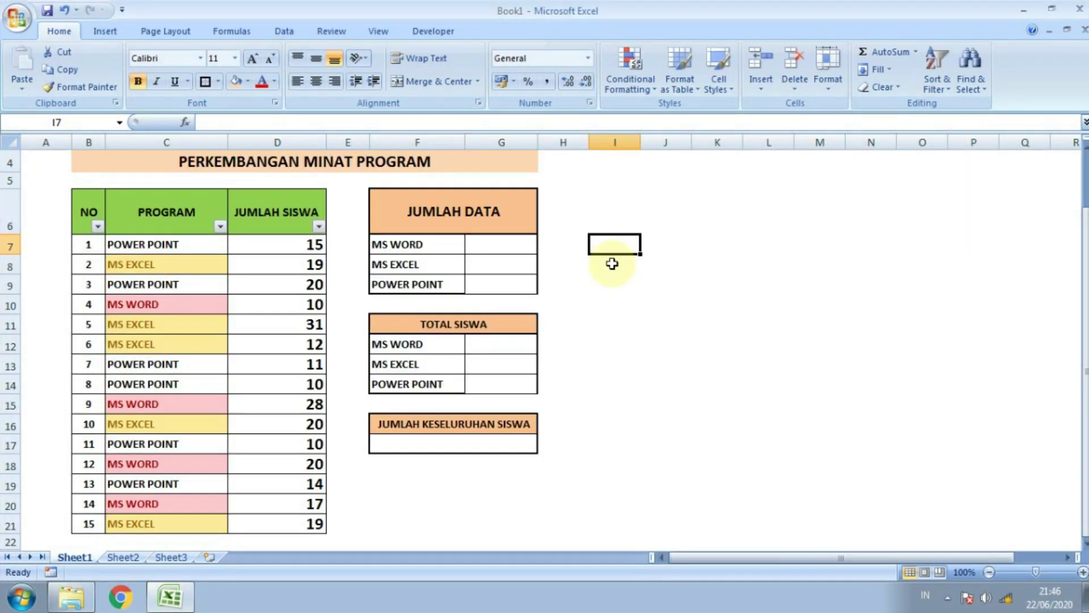
pyautogui.press('Up')
pyautogui.press('Up')
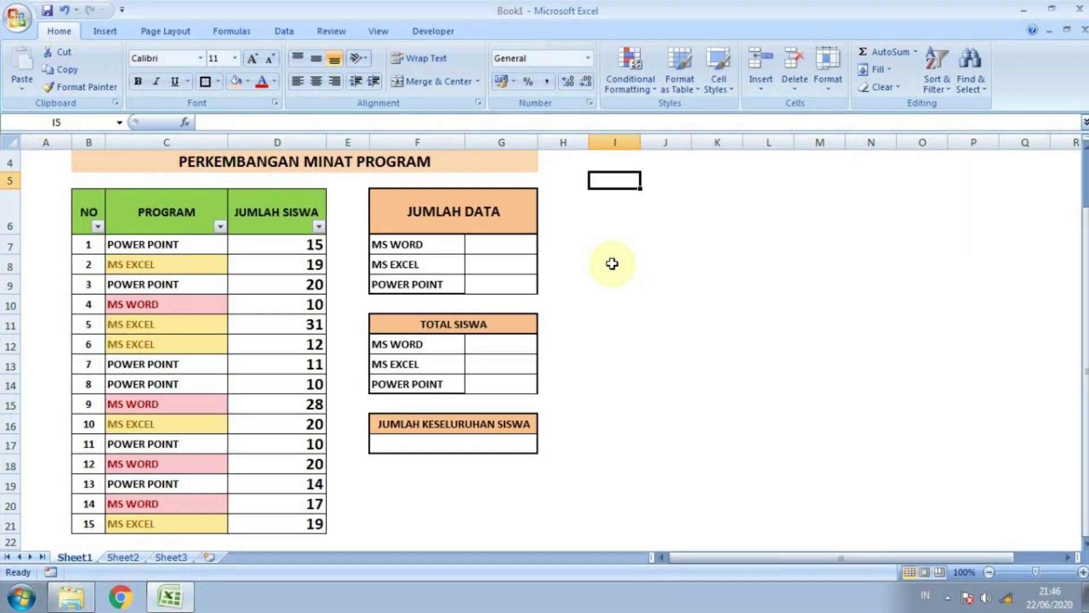
pyautogui.press('Up')
pyautogui.press('Up')
pyautogui.press('Up')
pyautogui.press('Left')
pyautogui.press('Left')
pyautogui.press('Left')
pyautogui.press('Left')
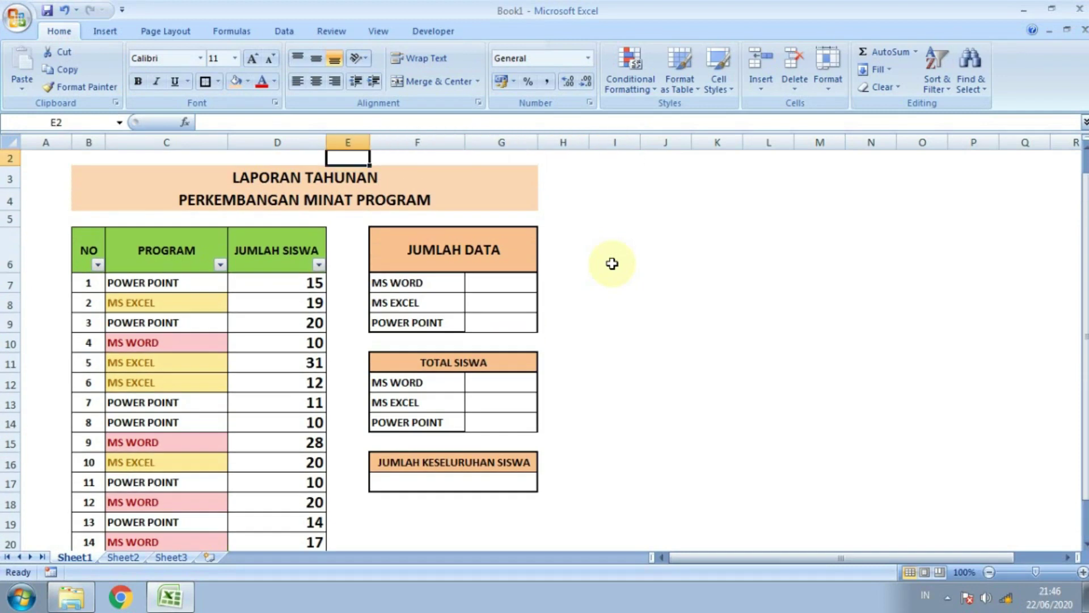
pyautogui.press('Left')
pyautogui.press('Down')
pyautogui.press('Left')
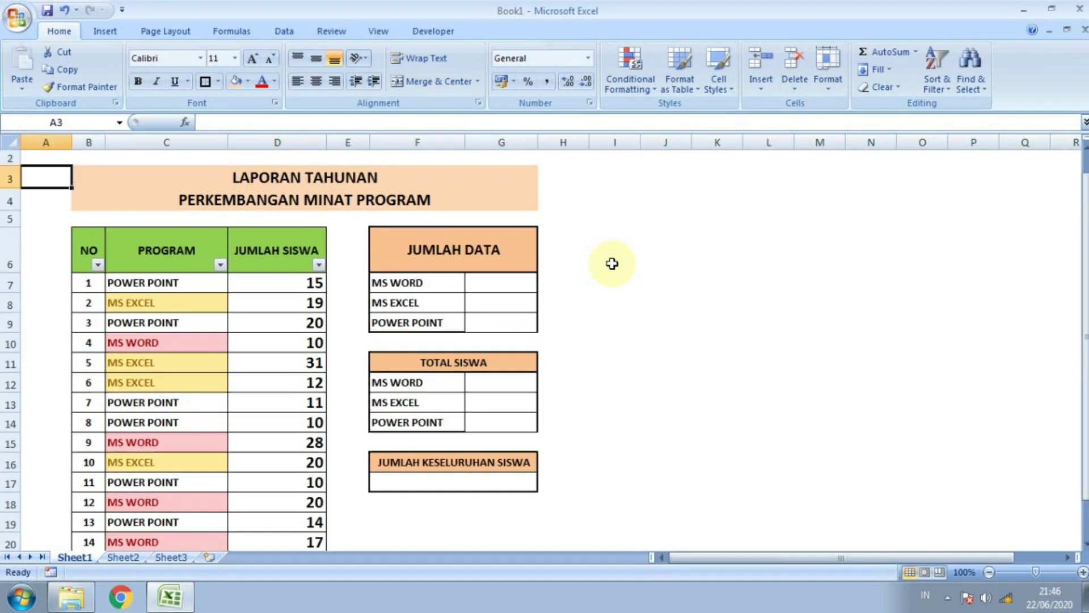
pyautogui.press('Right')
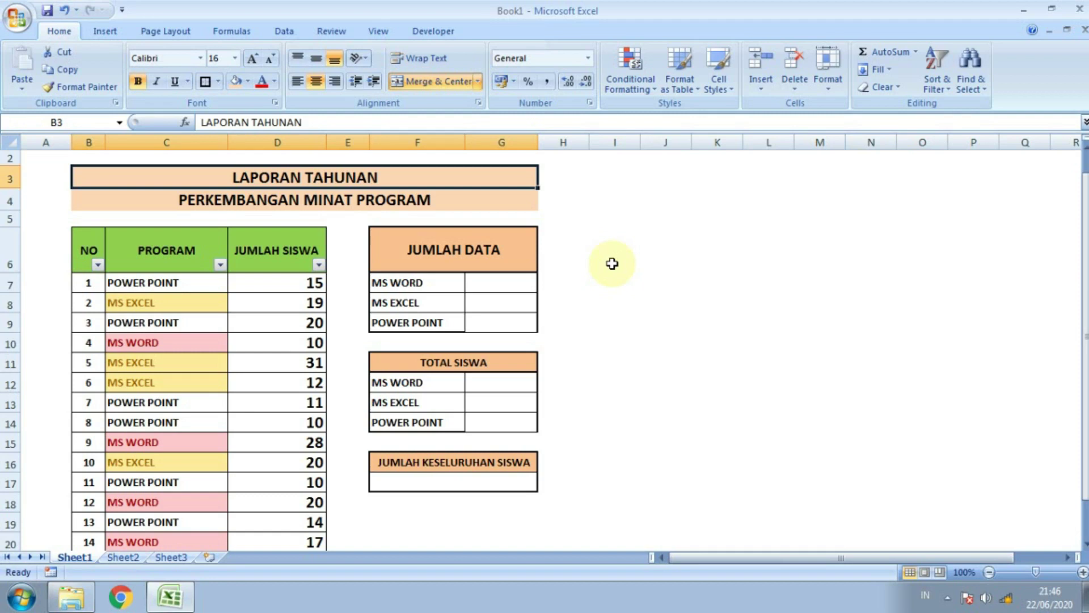
pyautogui.press('Down')
pyautogui.press('Down')
pyautogui.press('Down')
pyautogui.press('Down')
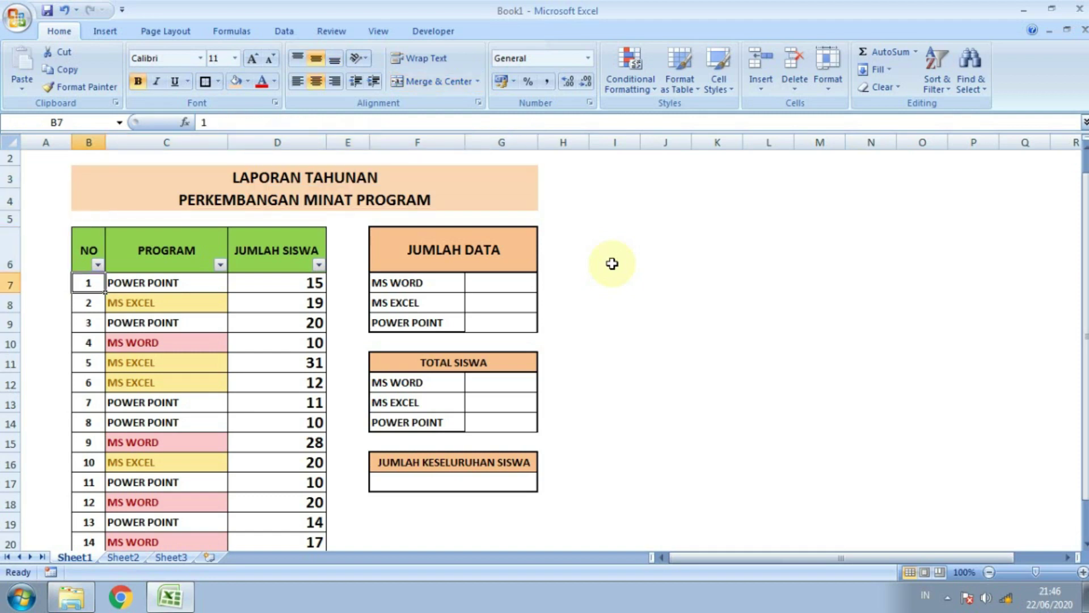
pyautogui.press('Up')
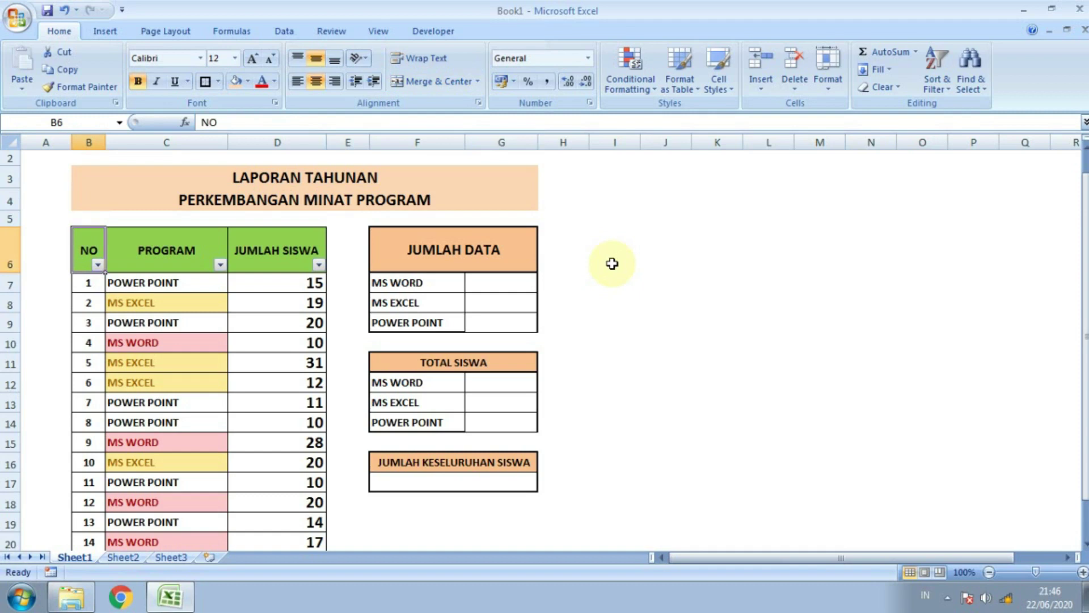
pyautogui.press('Right')
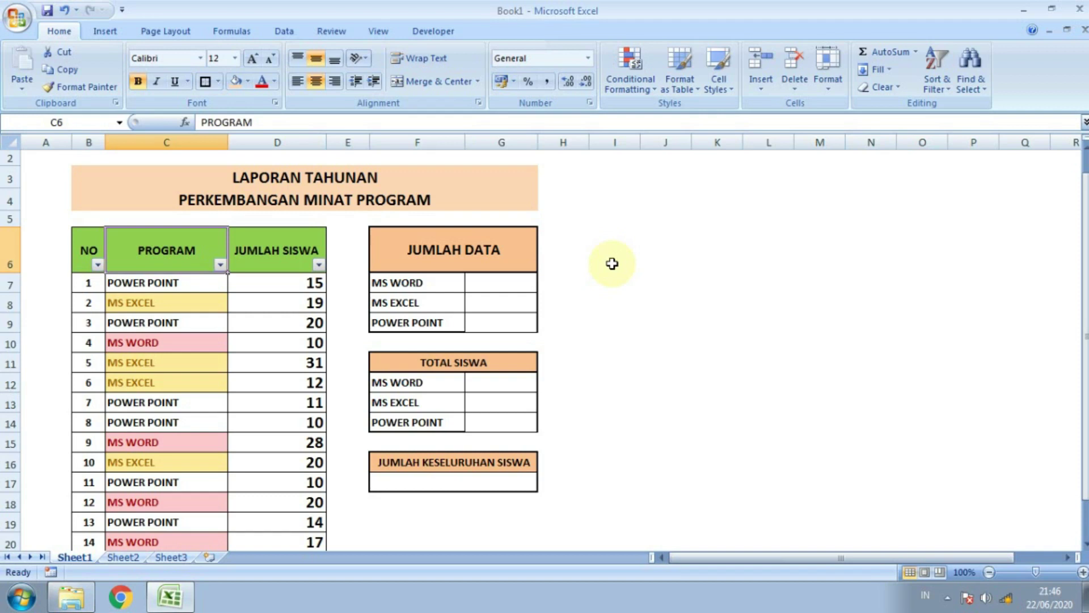
pyautogui.press('Left')
pyautogui.press('Right')
pyautogui.press('Right')
pyautogui.press('Down')
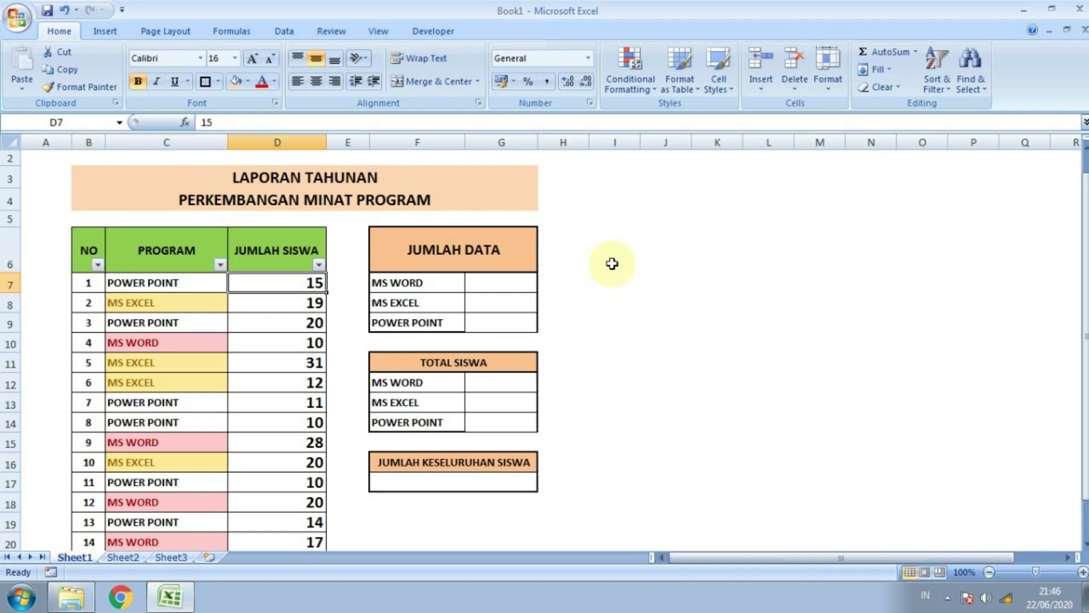
pyautogui.press('Left')
pyautogui.press('Up')
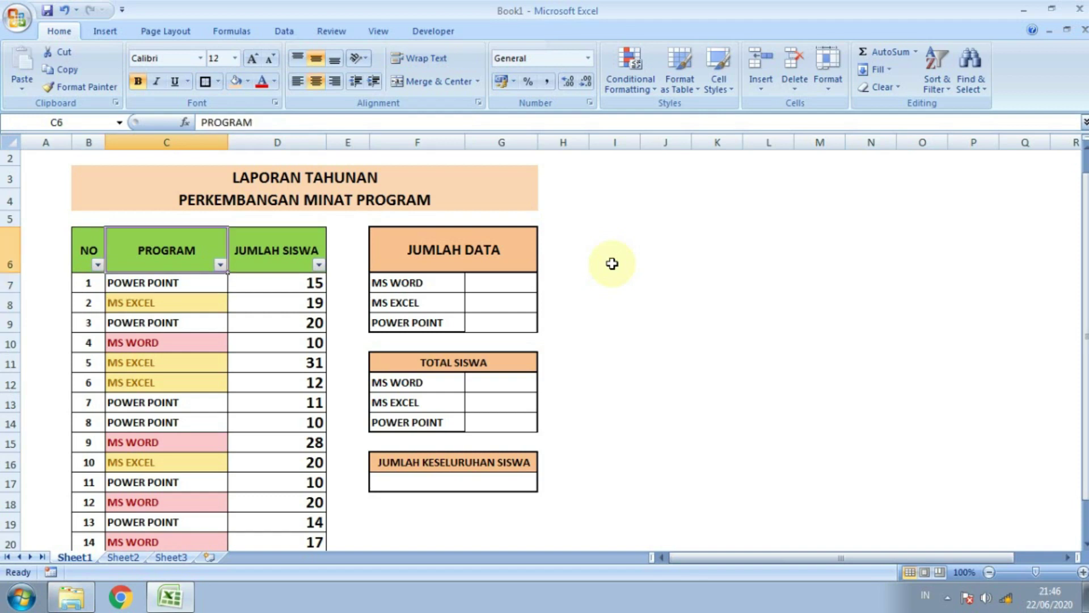
pyautogui.press('Down')
pyautogui.press('Down')
pyautogui.press('Down')
# Browse the program names and summary labels, ending beside the MS WORD label.
pyautogui.press('Down')
pyautogui.press('Down')
pyautogui.press('Down')
pyautogui.press('Down')
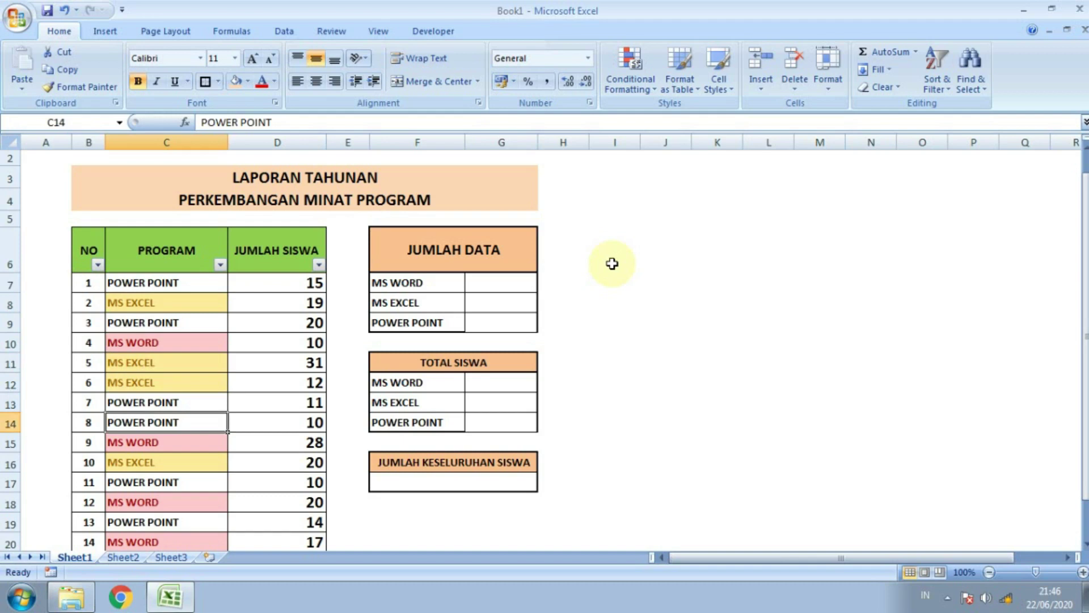
pyautogui.press('Down')
pyautogui.press('Down')
pyautogui.press('Down')
pyautogui.press('Up')
pyautogui.press('Up')
pyautogui.press('Up')
pyautogui.press('Up')
pyautogui.press('Up')
pyautogui.press('Up')
pyautogui.press('Up')
pyautogui.press('Up')
pyautogui.press('Up')
pyautogui.press('Down')
pyautogui.press('Down')
pyautogui.press('Down')
pyautogui.press('Down')
pyautogui.press('Down')
pyautogui.press('Up')
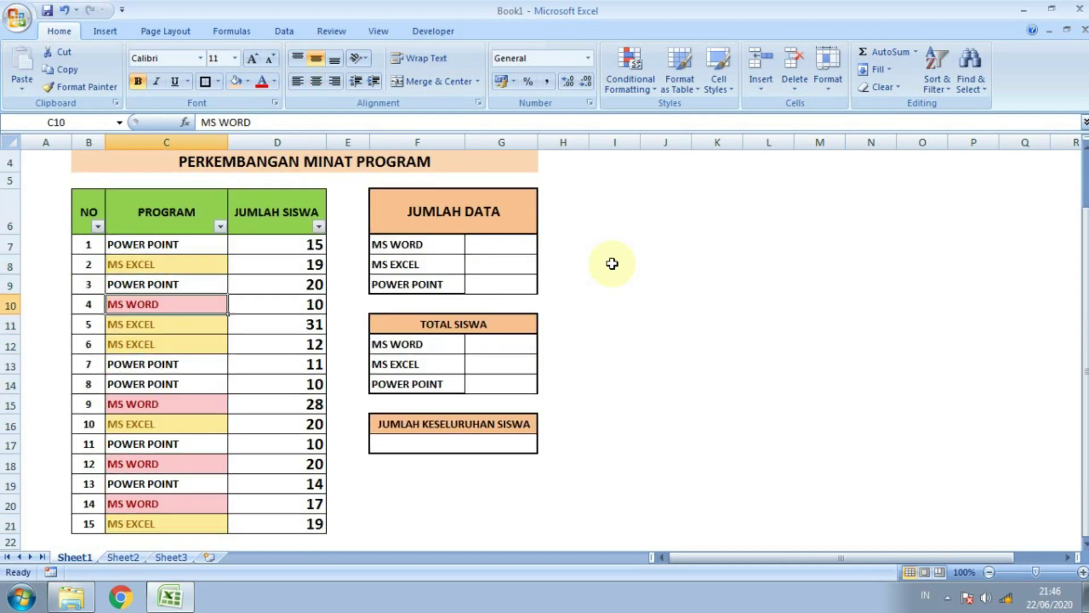
pyautogui.press('Up')
pyautogui.press('Up')
pyautogui.press('Down')
pyautogui.press('Up')
pyautogui.press('Up')
pyautogui.press('Up')
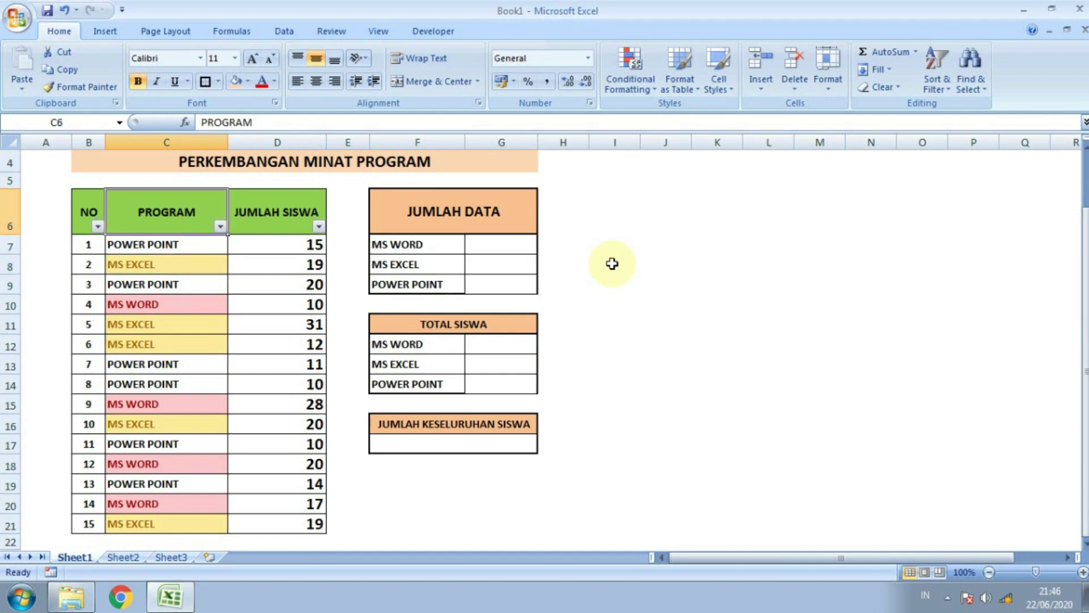
pyautogui.press('Right')
pyautogui.press('Right')
pyautogui.press('Right')
pyautogui.press('Down')
pyautogui.press('Down')
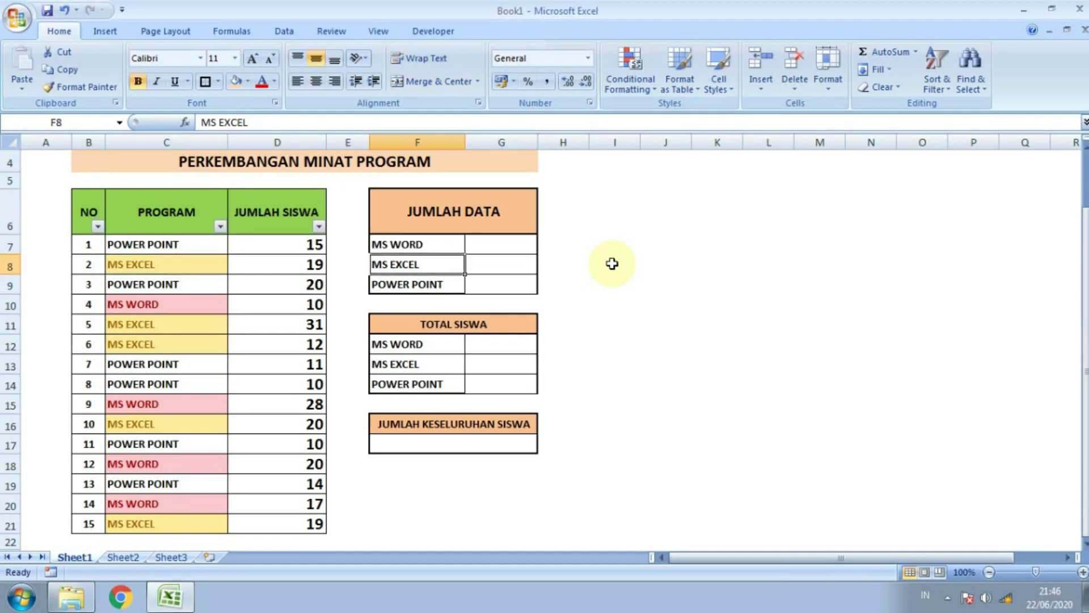
pyautogui.press('Down')
pyautogui.press('Down')
pyautogui.press('Down')
pyautogui.press('Down')
pyautogui.press('Down')
pyautogui.press('Down')
pyautogui.press('Down')
pyautogui.press('Right')
pyautogui.press('Left')
pyautogui.press('Up')
pyautogui.press('Up')
pyautogui.press('Up')
pyautogui.press('Up')
pyautogui.press('Up')
pyautogui.press('Up')
pyautogui.press('Up')
pyautogui.press('Up')
pyautogui.press('Right')
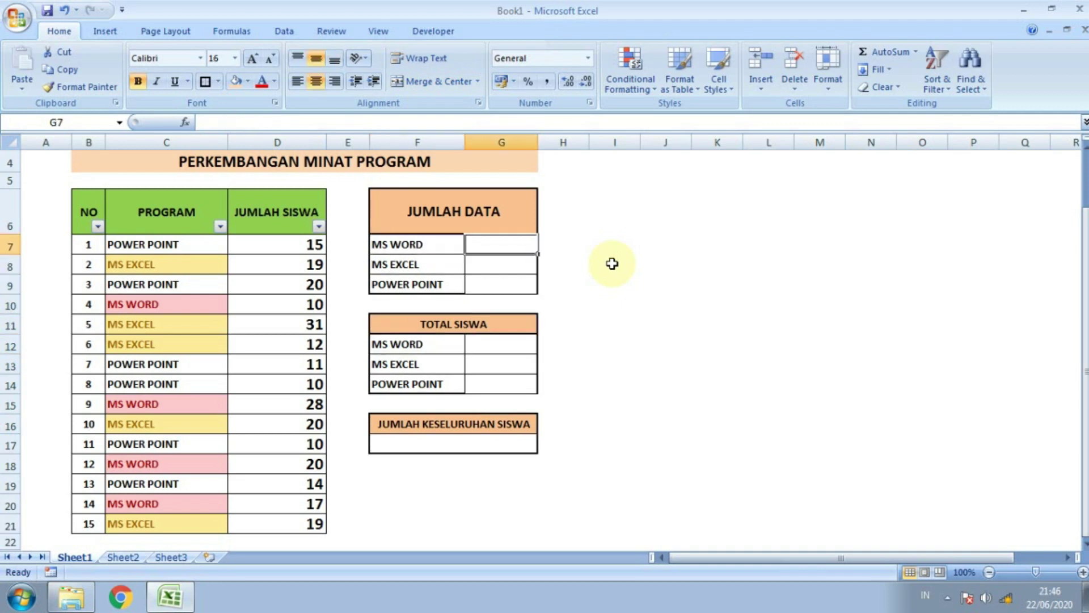
pyautogui.press('Left')
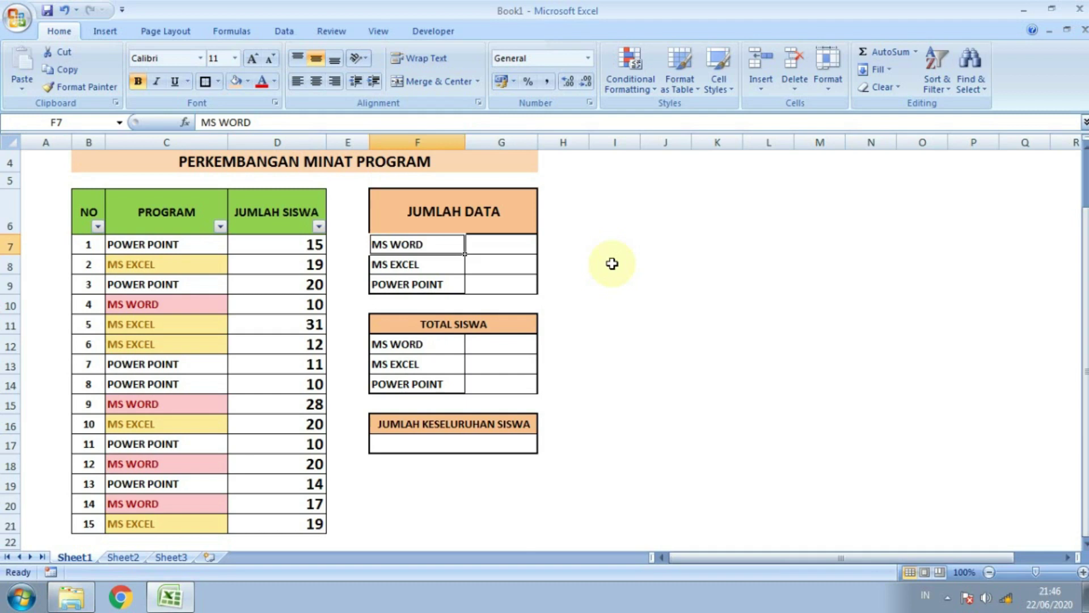
pyautogui.press('Left')
pyautogui.press('Left')
pyautogui.press('Left')
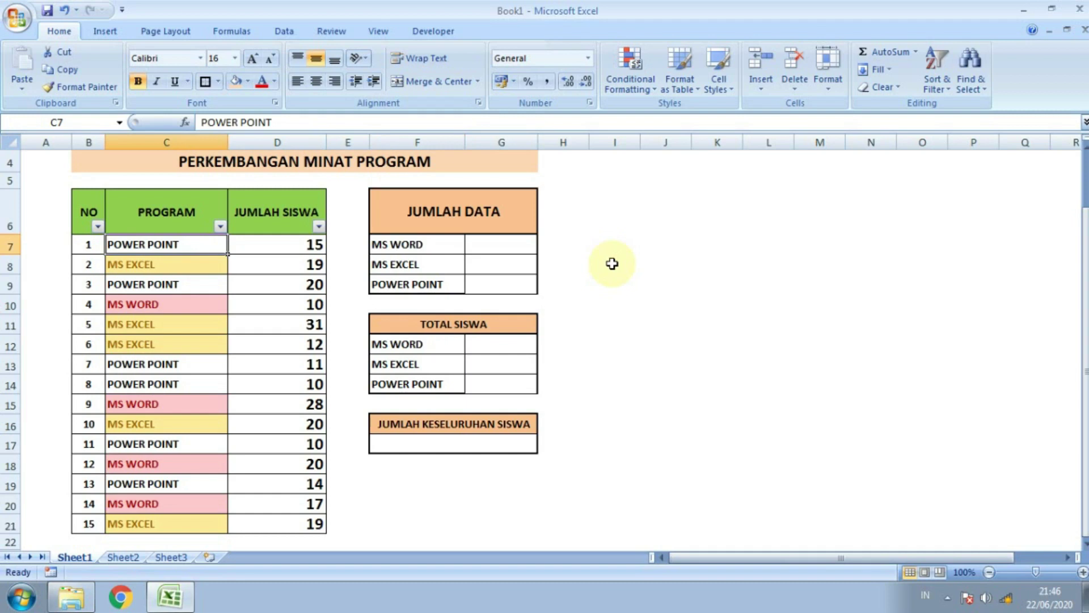
pyautogui.press('Right')
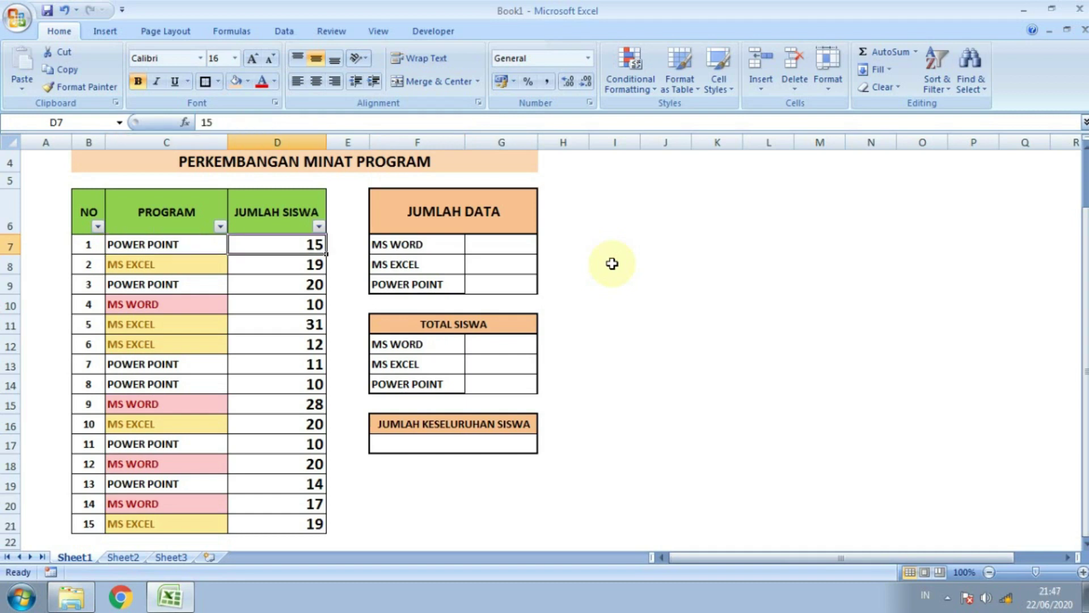
pyautogui.press('Right')
pyautogui.press('Right')
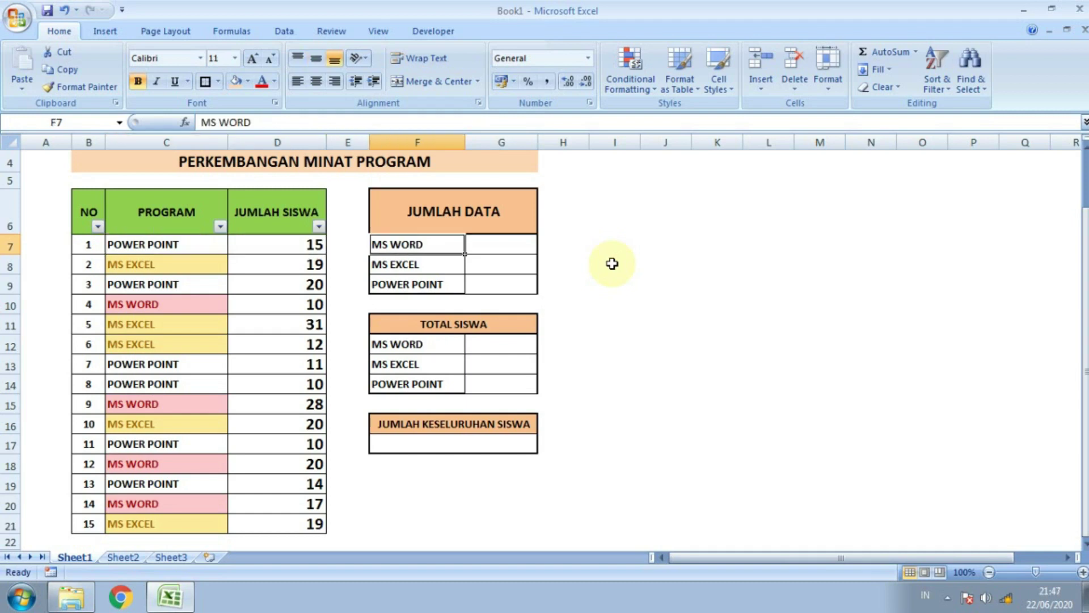
pyautogui.press('Right')
# Enter =COUNTIF(C7:C21;F7) in G7 to count the MS WORD entries, returning 4.
pyautogui.write('=')
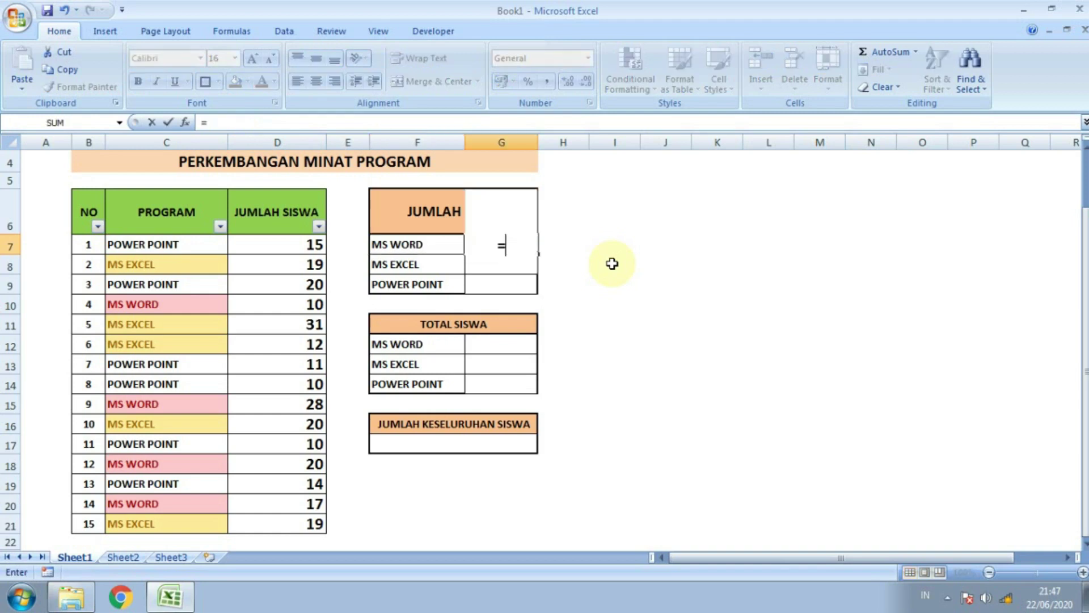
pyautogui.write('COUNT')
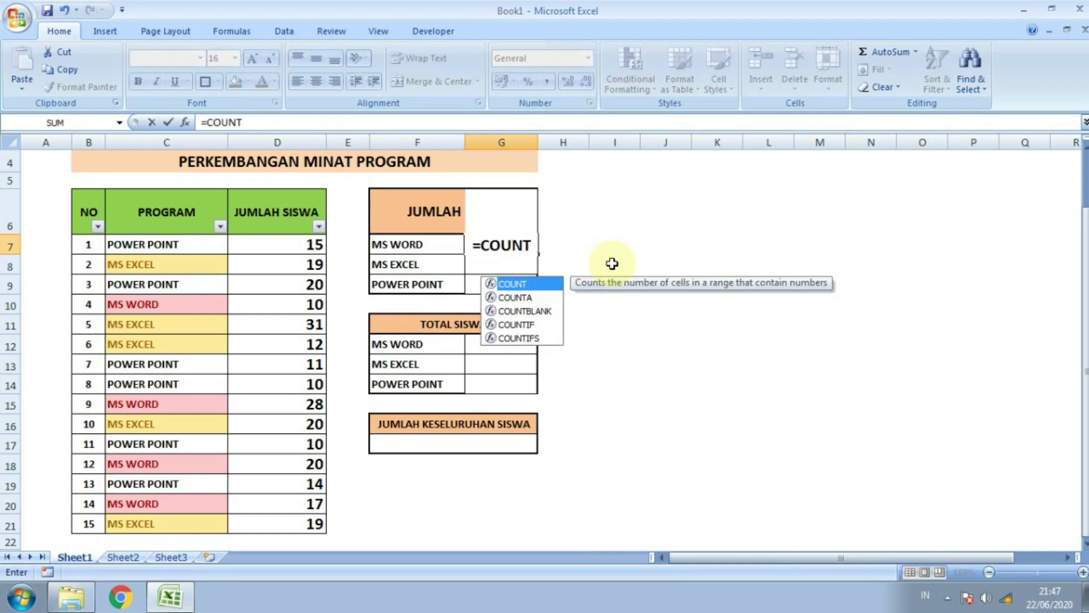
pyautogui.write('IF')
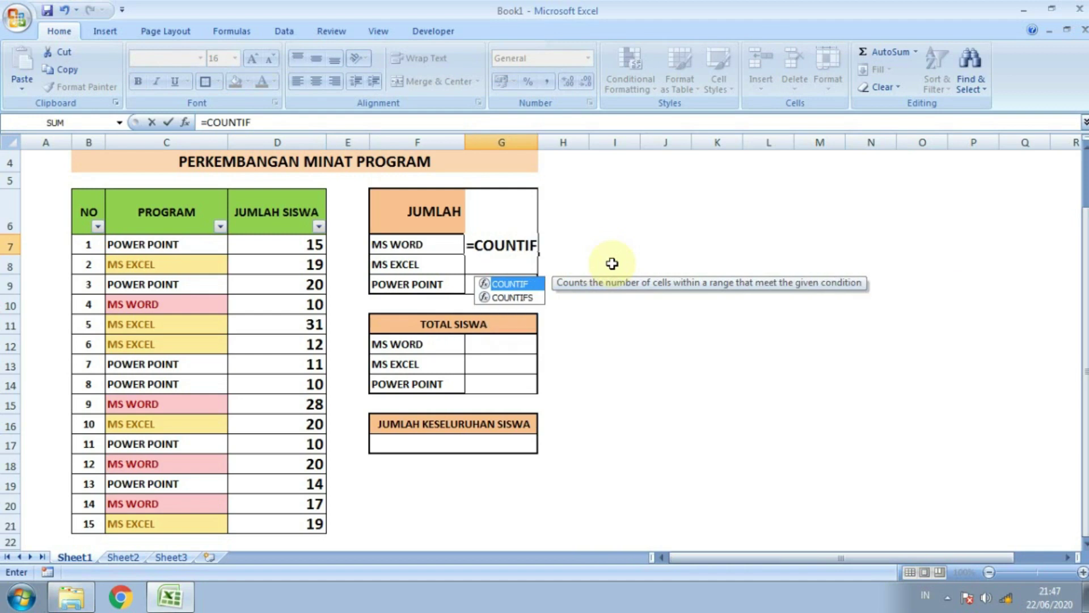
pyautogui.write('(')
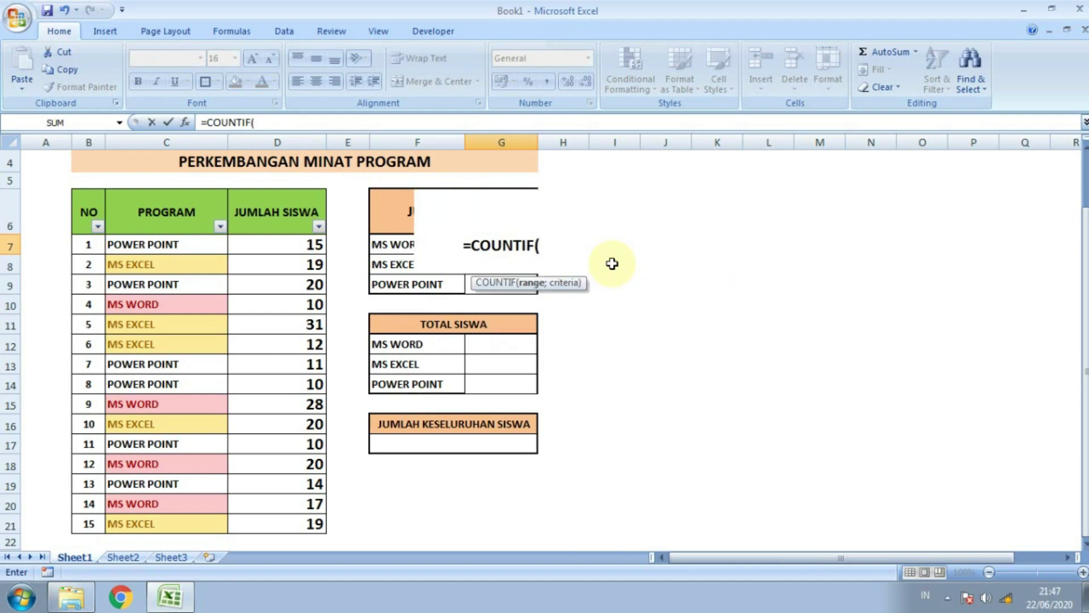
pyautogui.click(153, 245)
pyautogui.moveTo(155, 247); pyautogui.dragTo(153, 523)
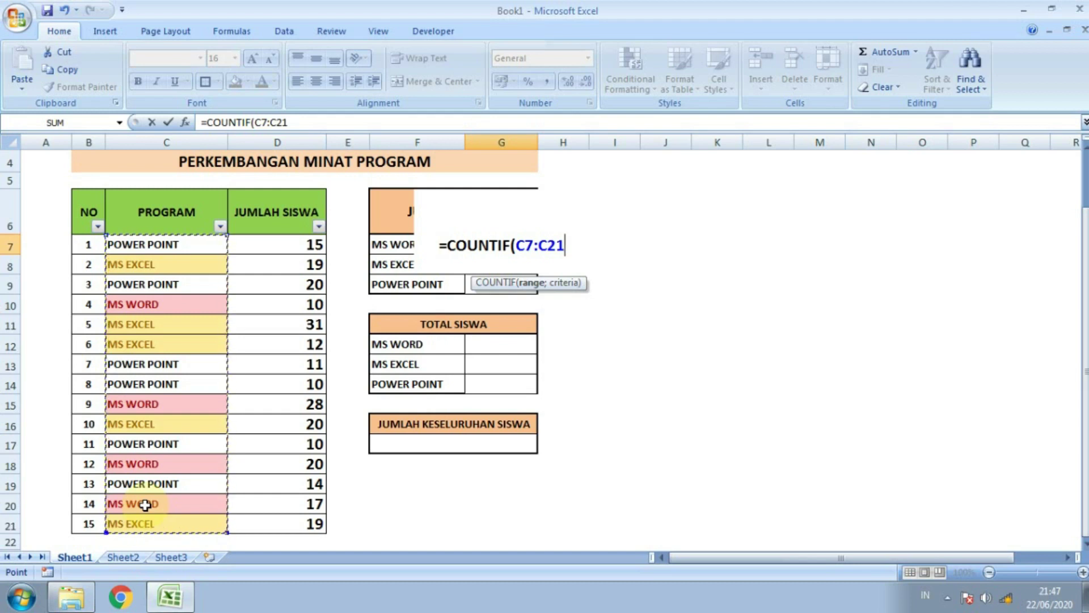
pyautogui.write(';')
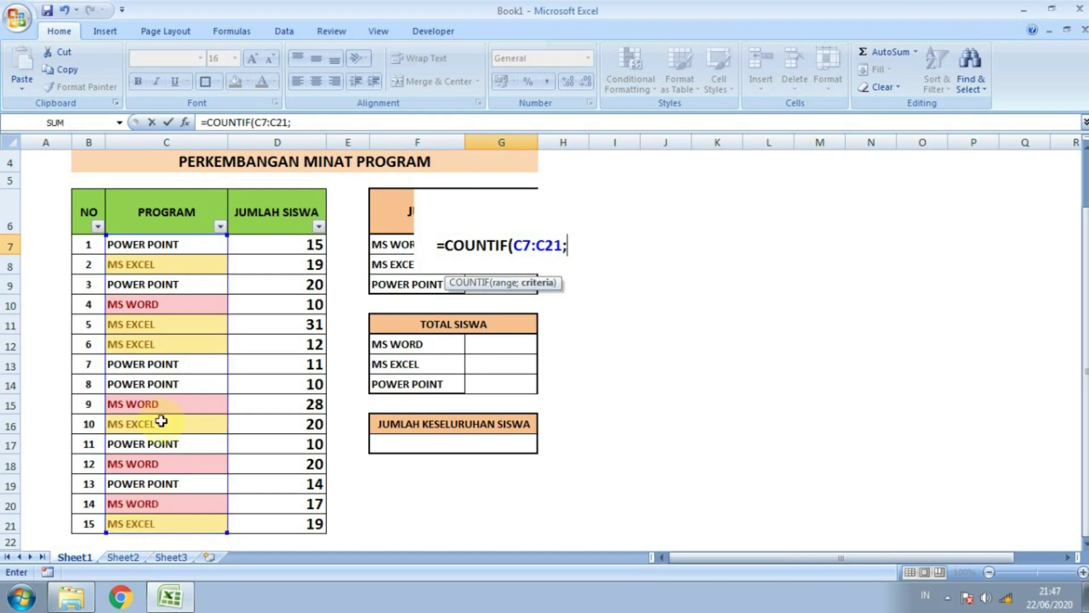
pyautogui.click(389, 244)
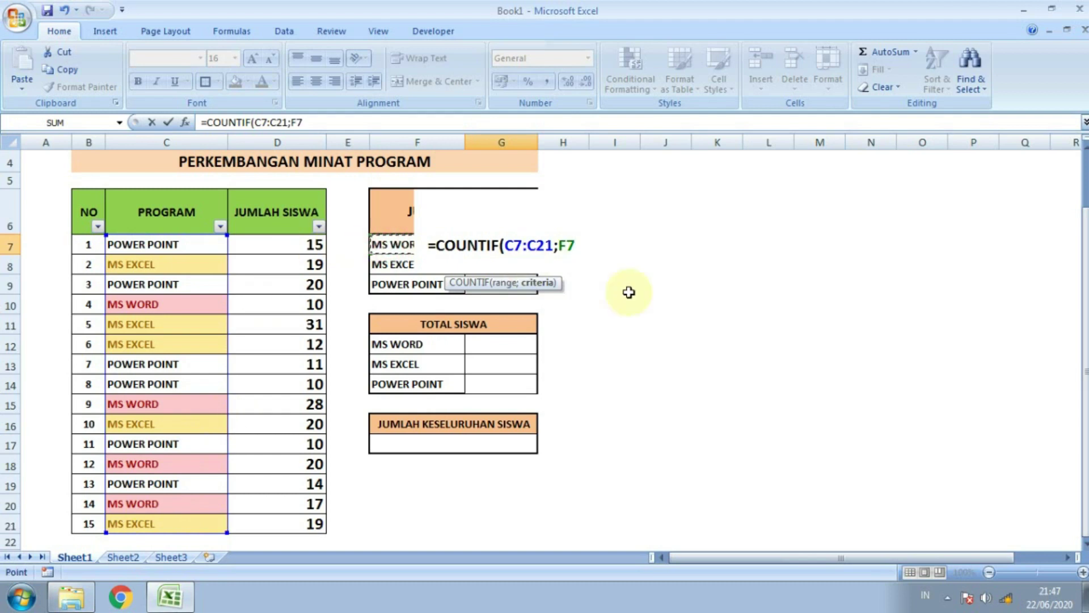
pyautogui.write(')')
pyautogui.hotkey('ctrl', 'Return')
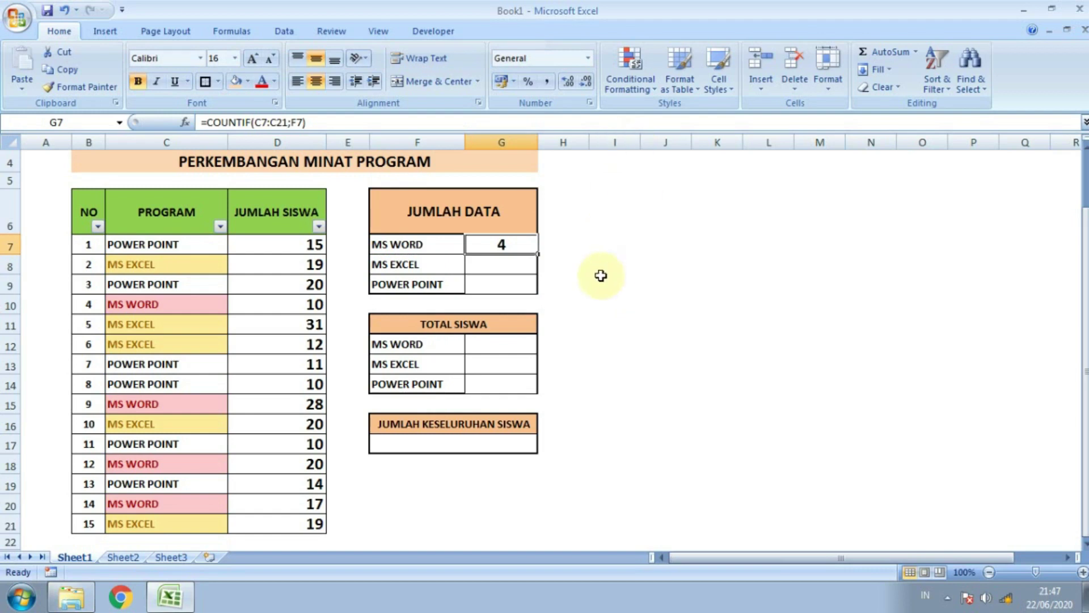
# Fill the COUNTIF formula from G7 down to G9 and check the copied MS EXCEL and POWER POINT counts.
pyautogui.moveTo(538, 253); pyautogui.dragTo(538, 291)
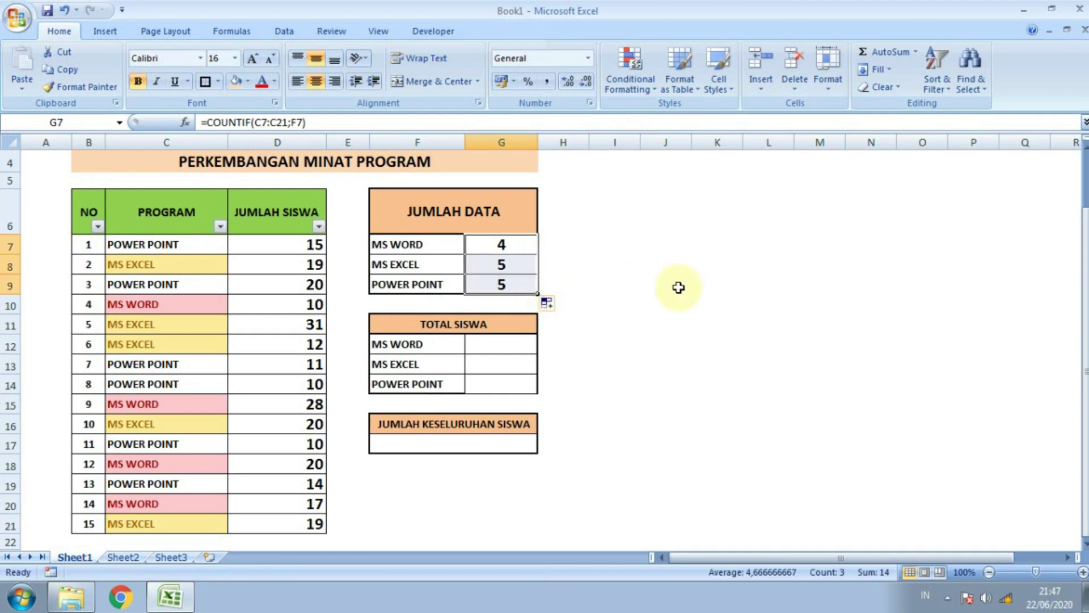
pyautogui.click(516, 265)
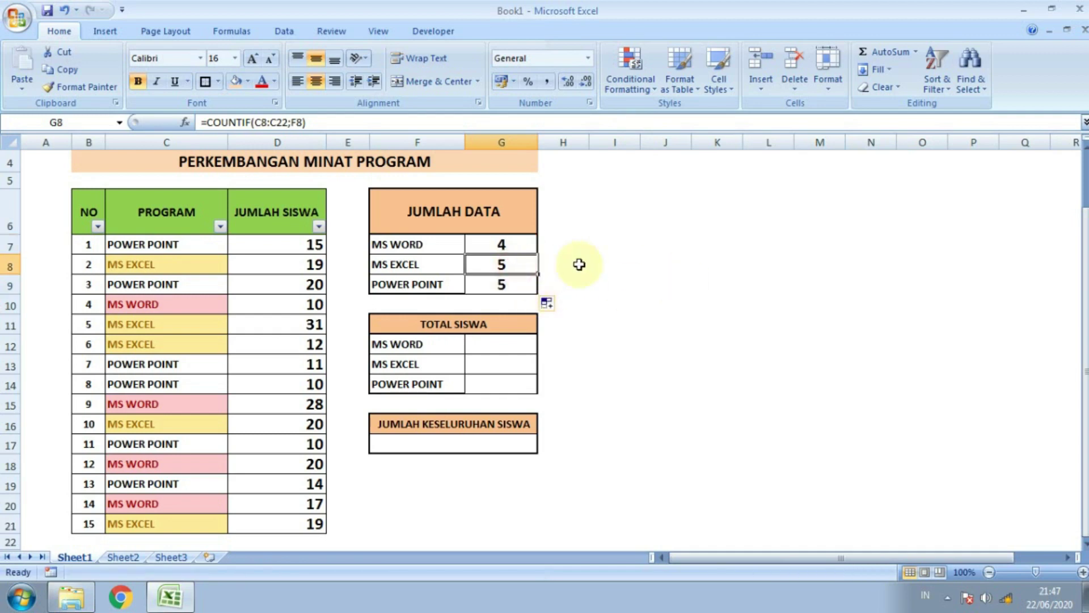
pyautogui.press('Down')
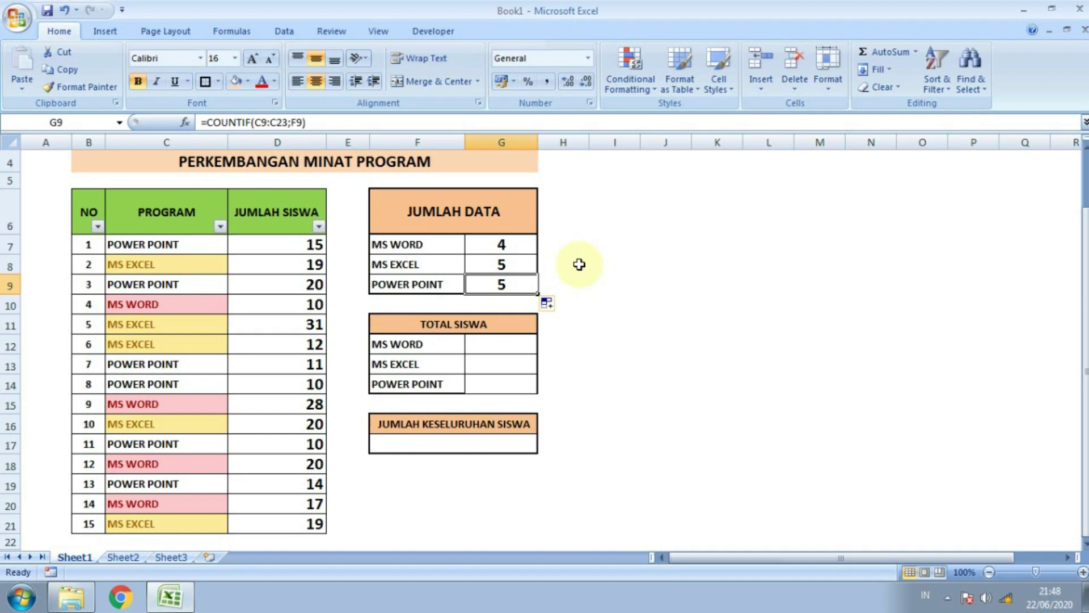
pyautogui.press('Up')
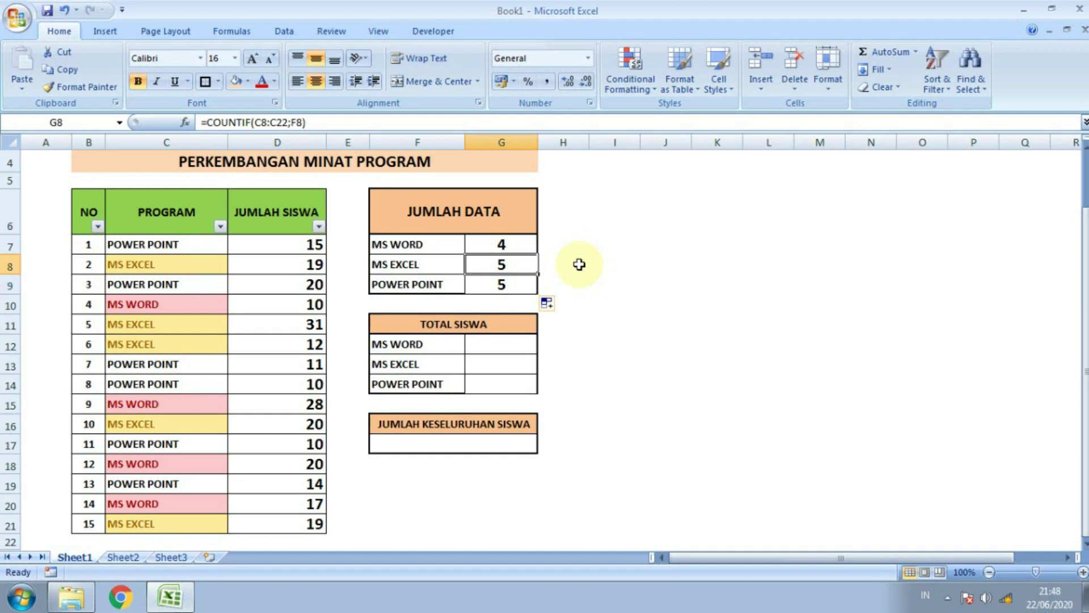
pyautogui.press('Up')
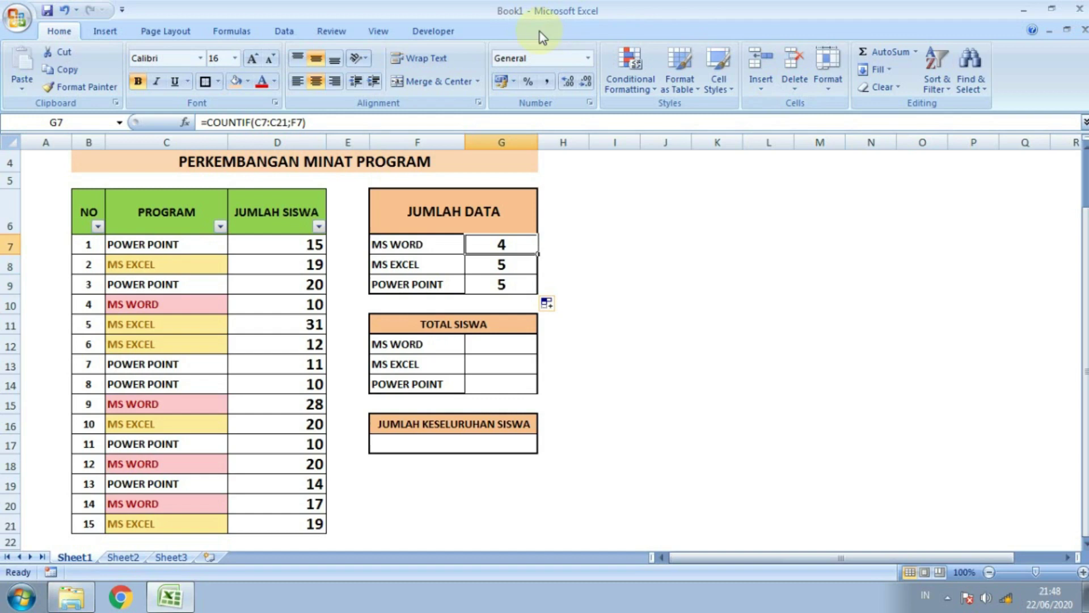
# Change the COUNTIF range to $C$7:$C$21 and refill G7:G9, giving counts 4, 5 and 6.
pyautogui.click(260, 124)
pyautogui.moveTo(255, 122); pyautogui.dragTo(288, 123)
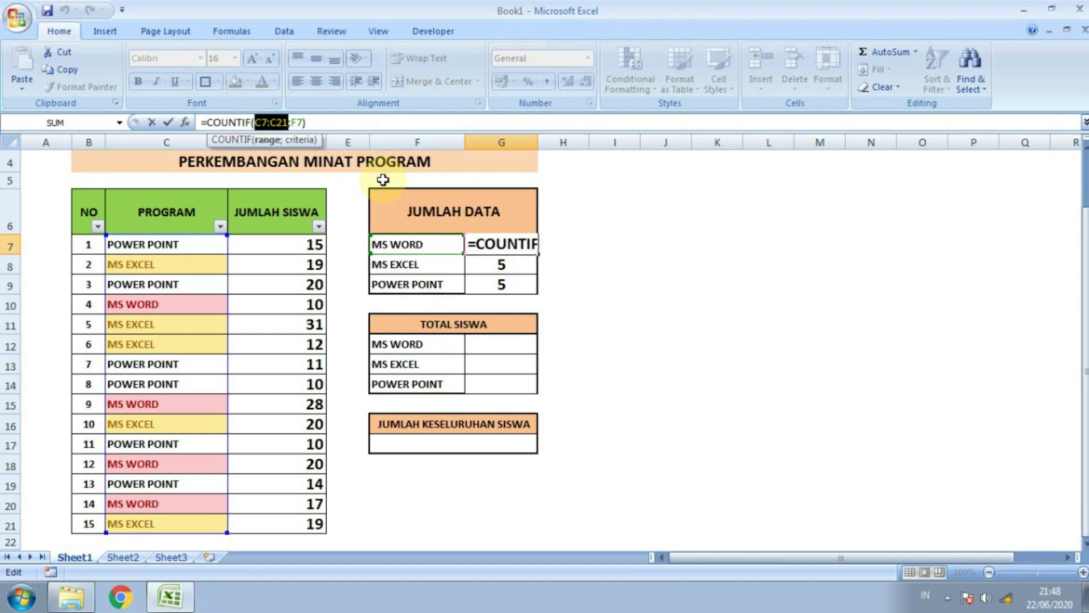
pyautogui.press('F4')
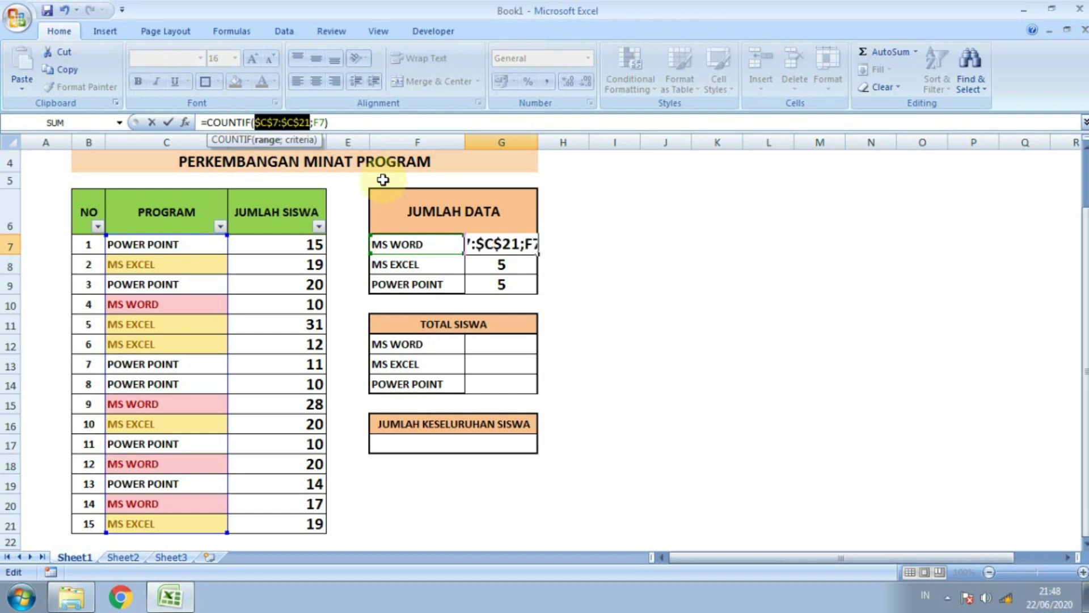
pyautogui.press('Return')
pyautogui.press('Up')
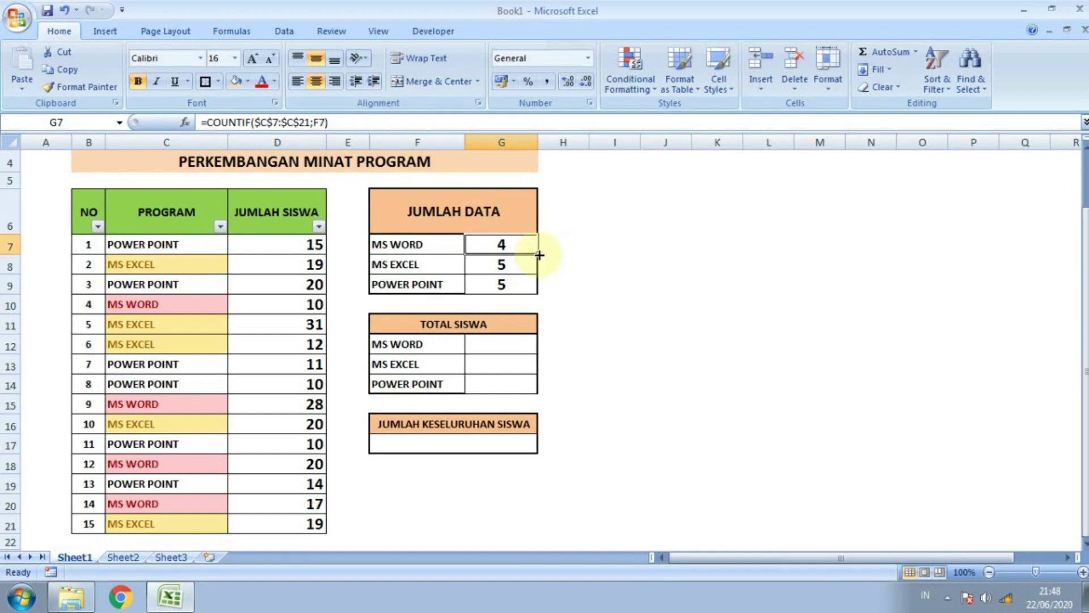
pyautogui.moveTo(539, 256); pyautogui.dragTo(539, 255)
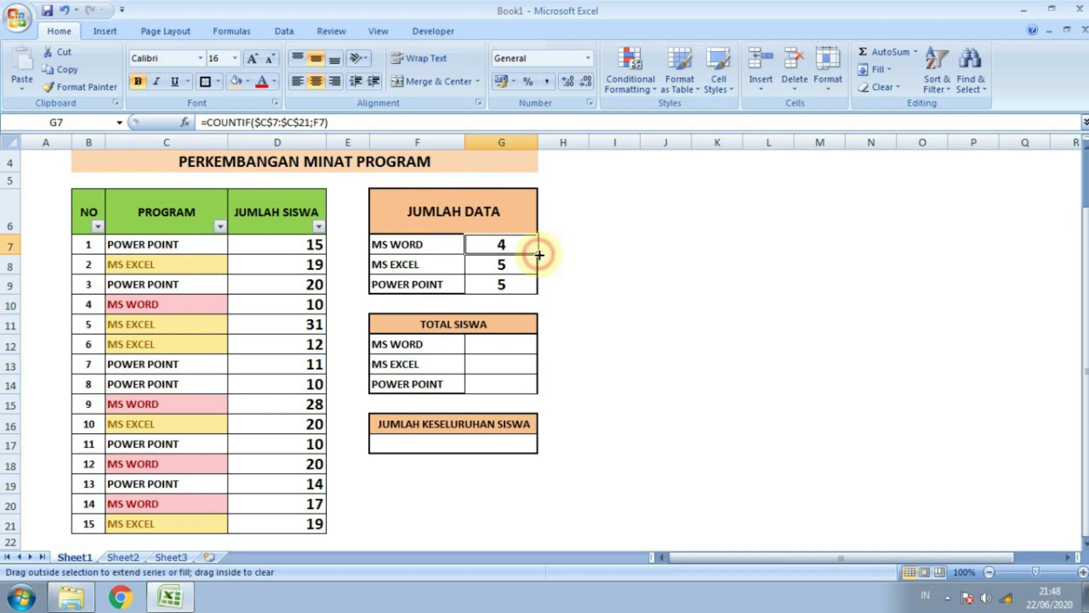
pyautogui.moveTo(539, 255); pyautogui.dragTo(536, 287)
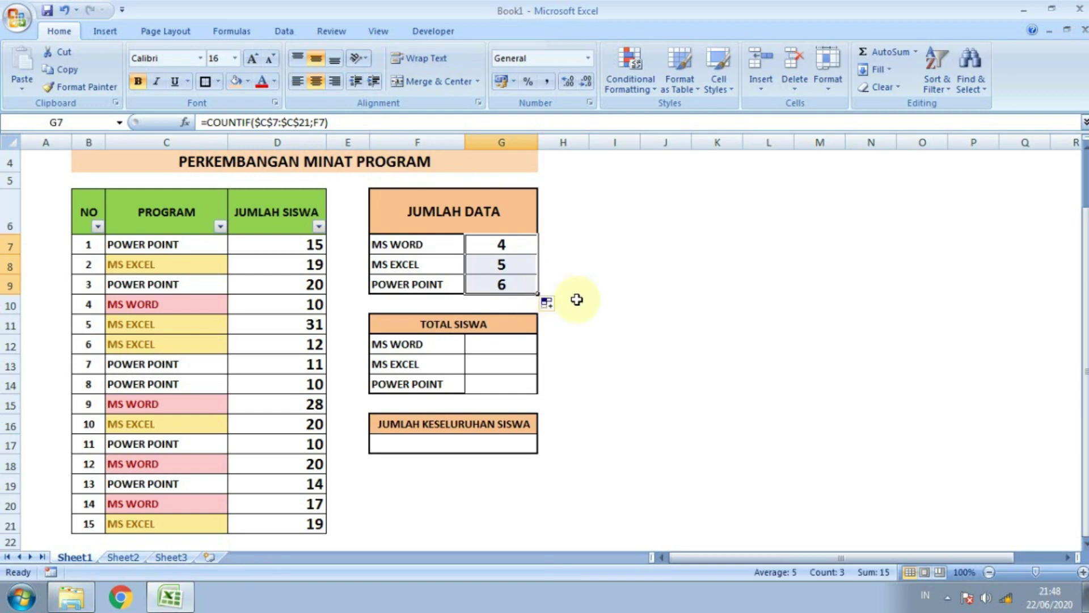
pyautogui.click(528, 284)
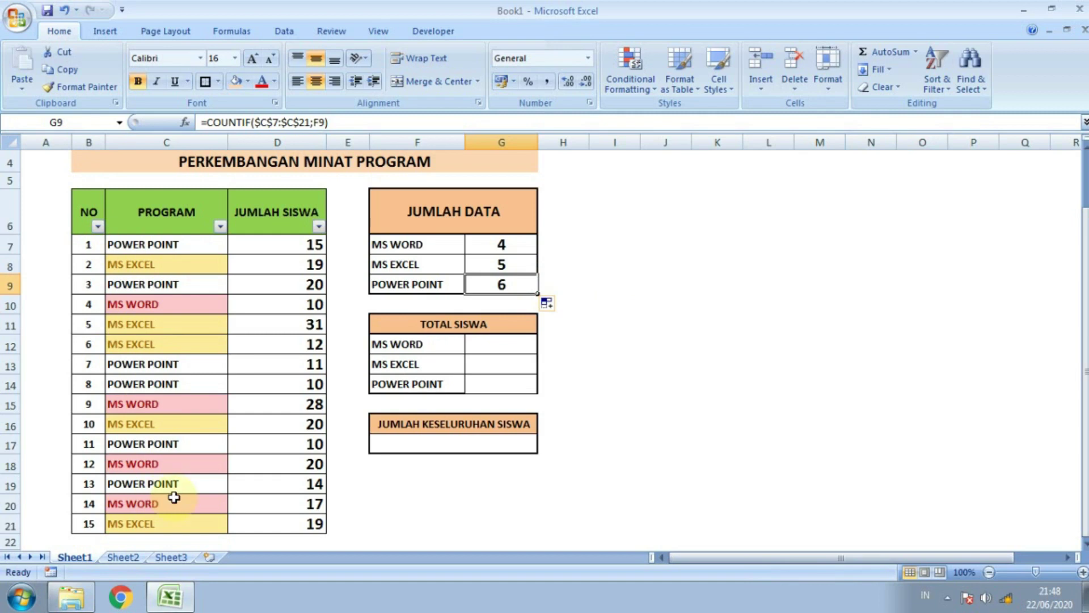
# Enter =SUMIF(C7:C21;F12;D7:D21) in G12 for the MS WORD total of 75.
pyautogui.click(497, 346)
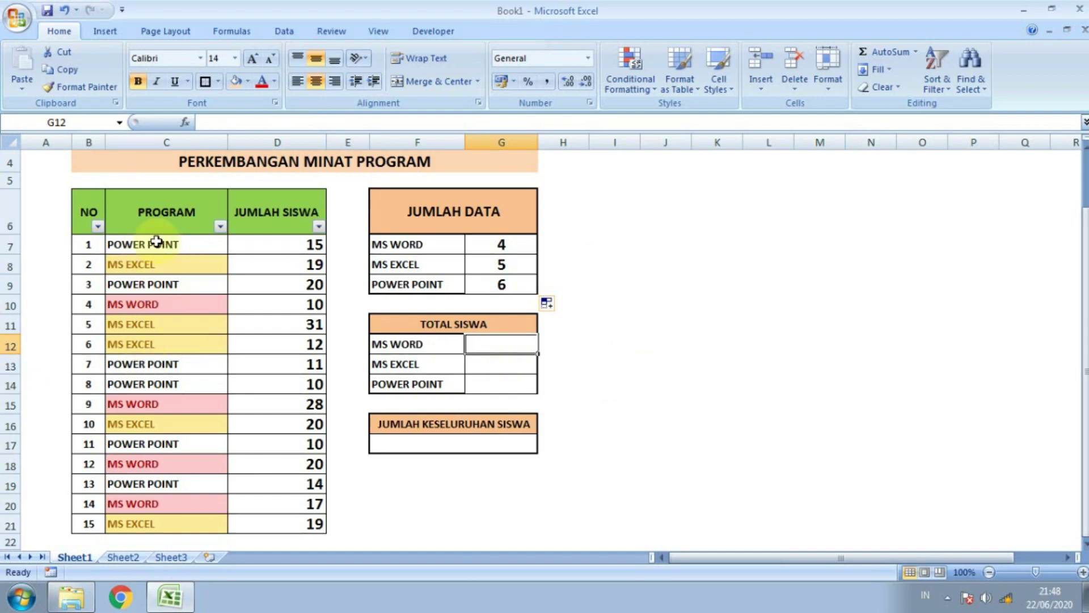
pyautogui.click(417, 343)
pyautogui.click(499, 344)
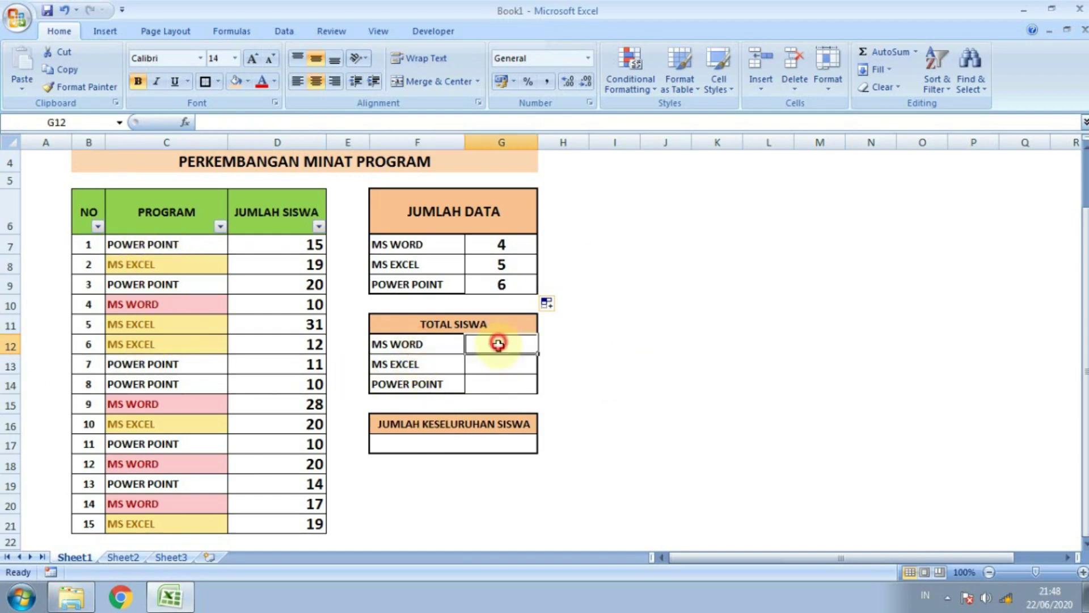
pyautogui.write('=')
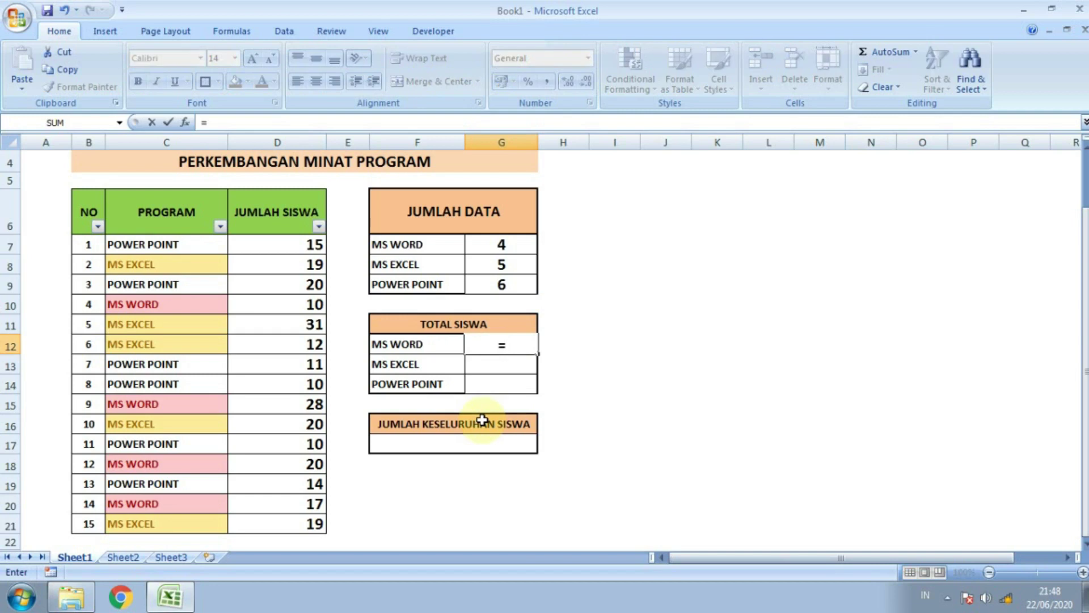
pyautogui.write('SUM')
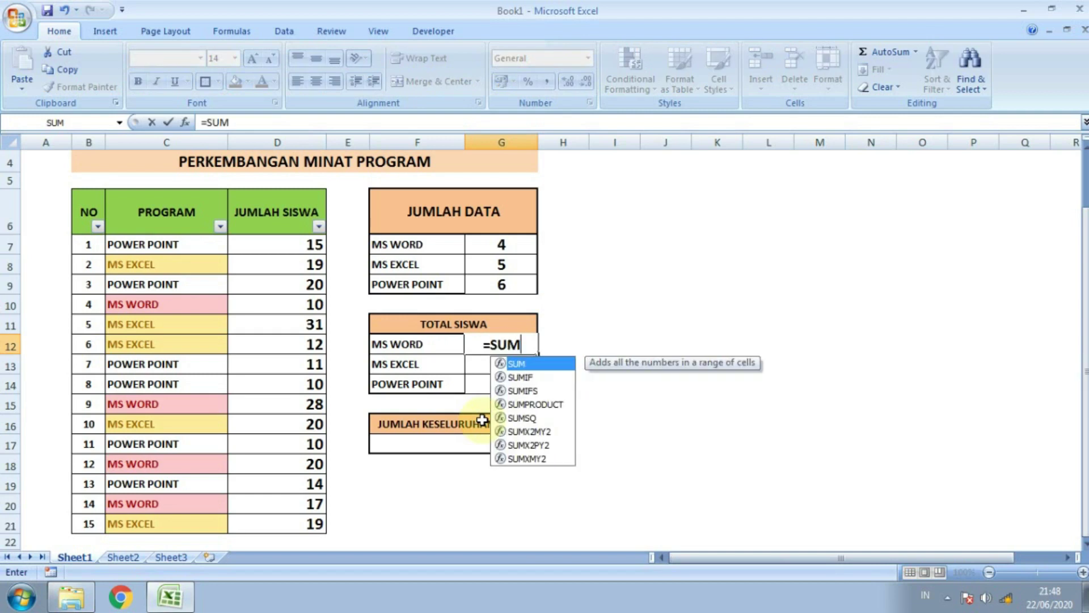
pyautogui.write('IF')
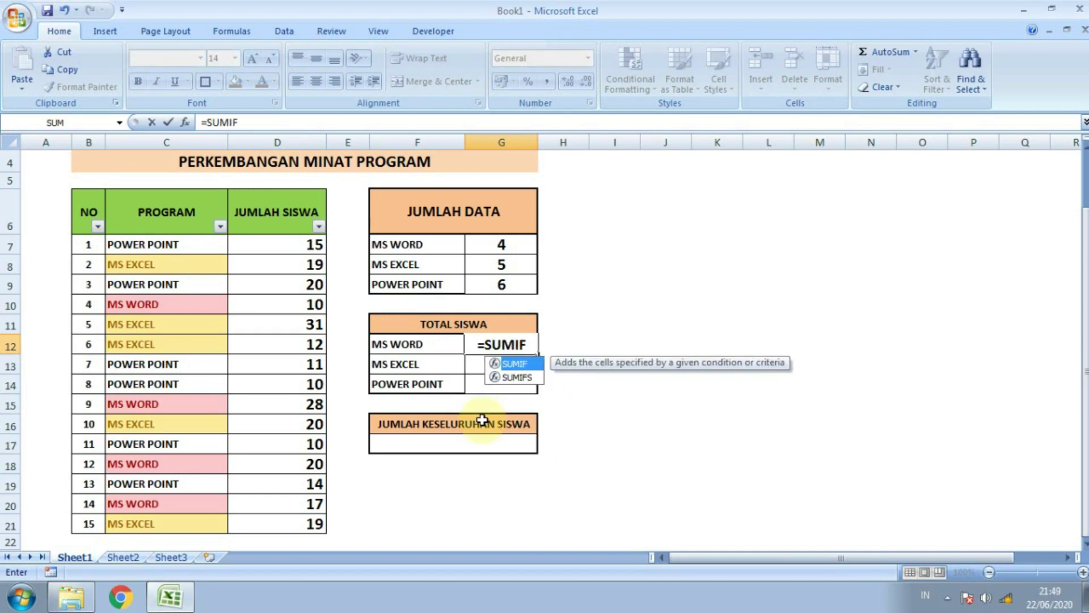
pyautogui.write('(')
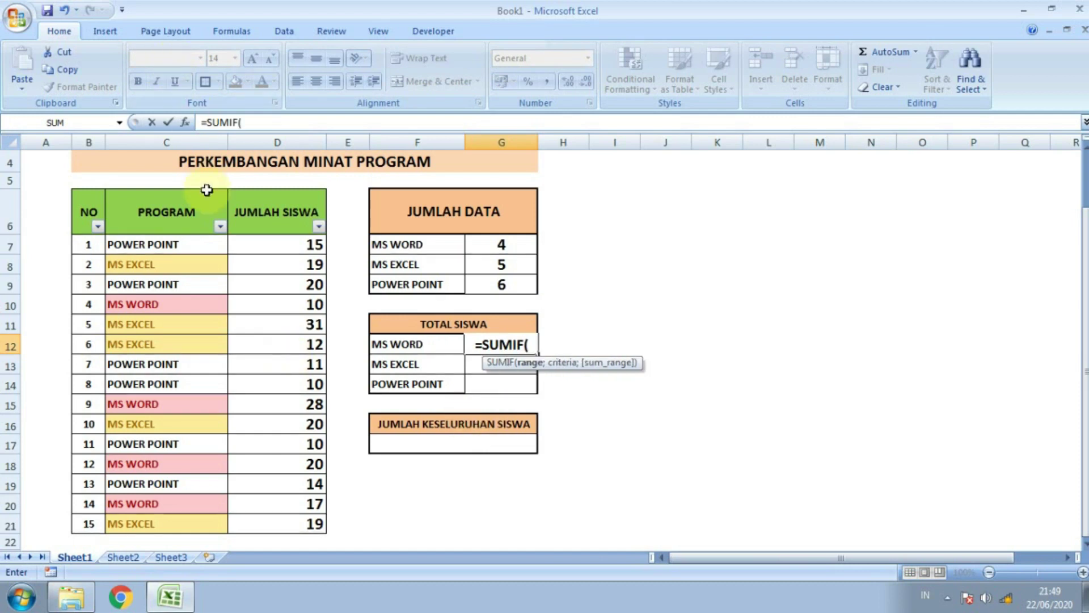
pyautogui.click(185, 244)
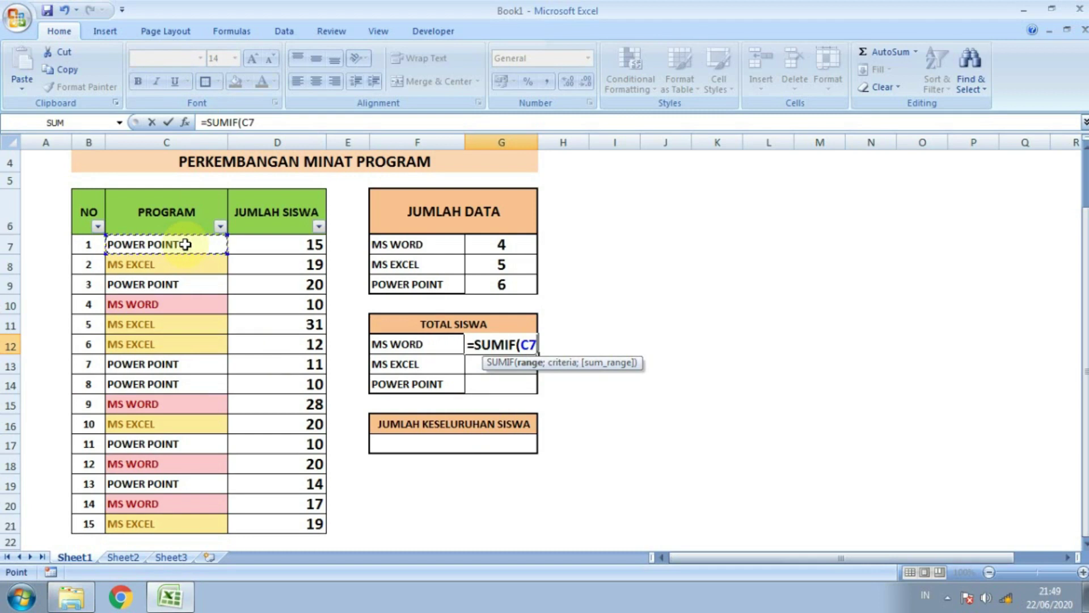
pyautogui.moveTo(181, 256); pyautogui.dragTo(163, 521)
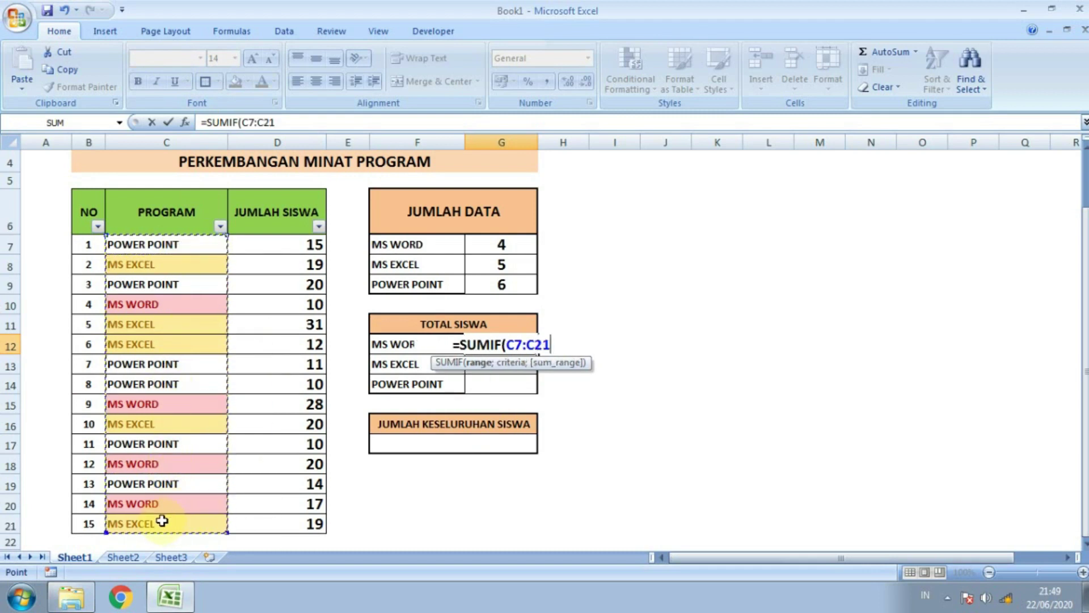
pyautogui.write(';')
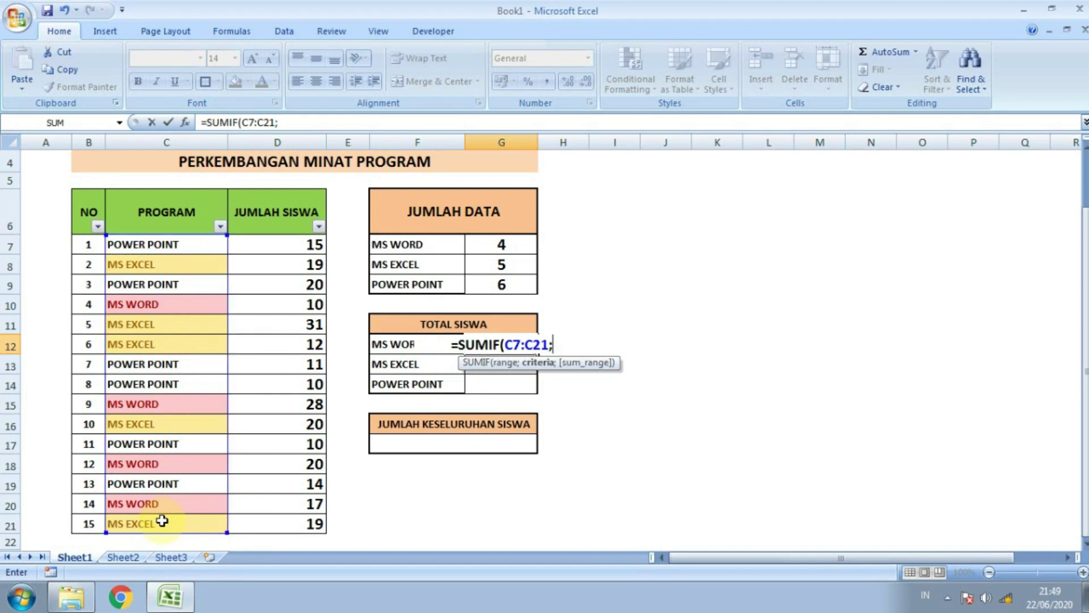
pyautogui.click(397, 341)
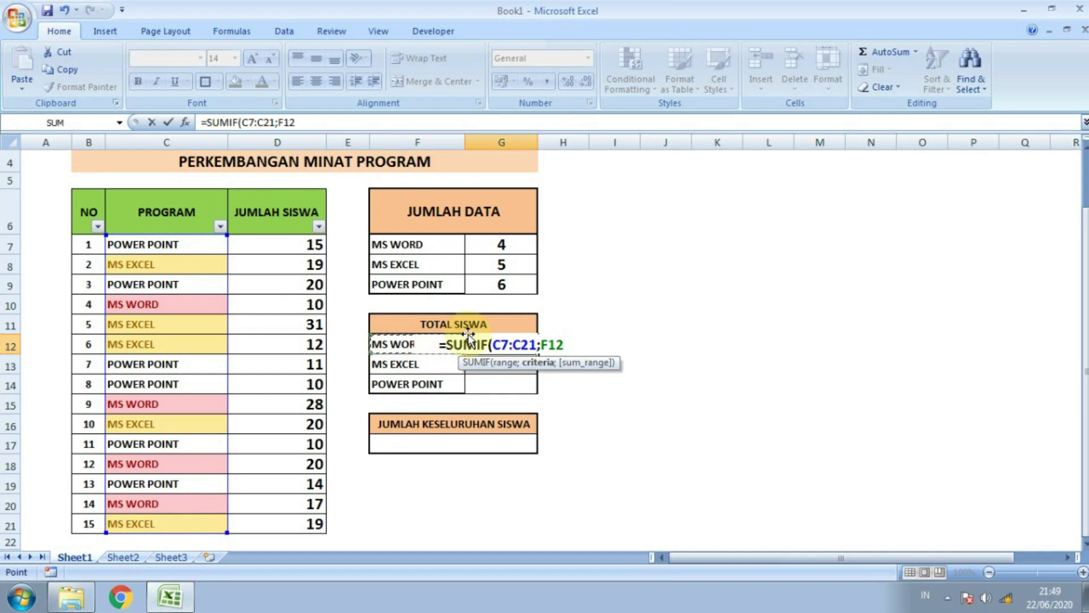
pyautogui.write(';')
pyautogui.moveTo(285, 252); pyautogui.dragTo(307, 522)
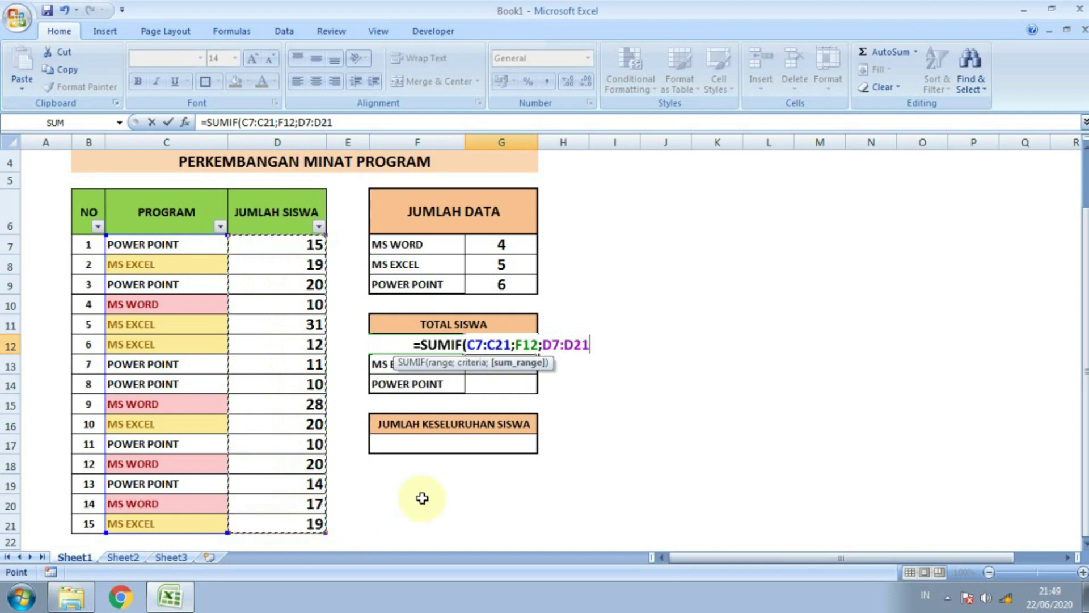
pyautogui.write(')')
pyautogui.hotkey('ctrl', 'Return')
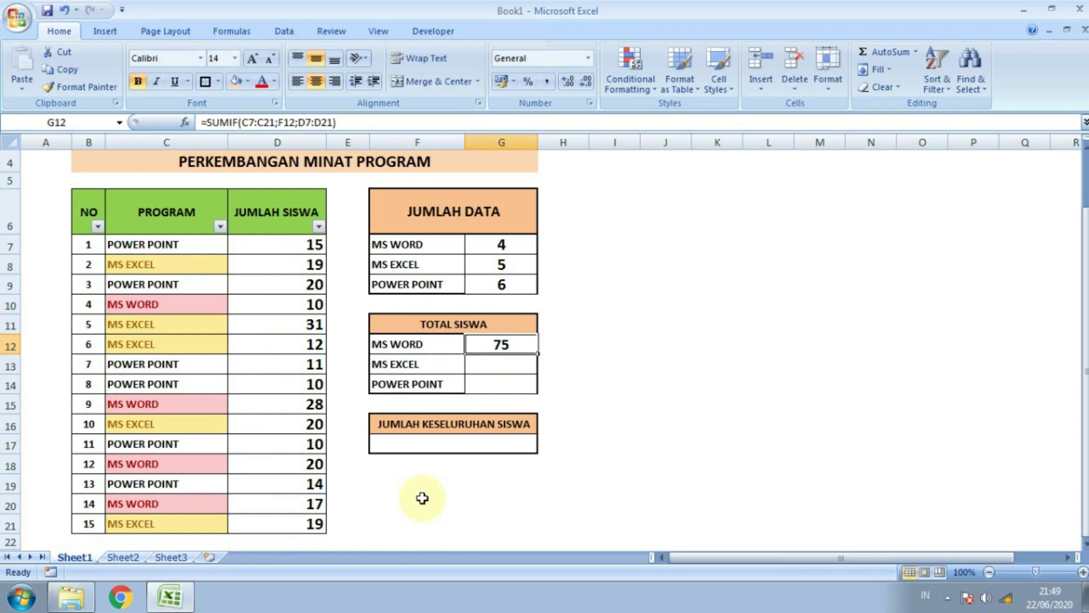
# Fill the G12 SUMIF down to G14 and inspect the shifted MS EXCEL and POWER POINT formulas.
pyautogui.press('Down')
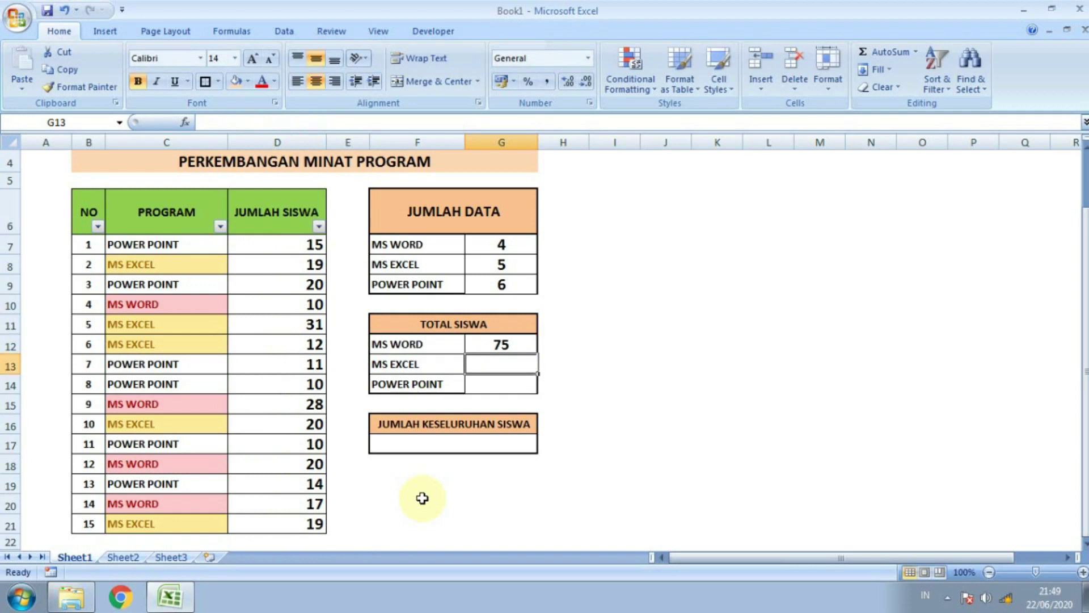
pyautogui.press('Up')
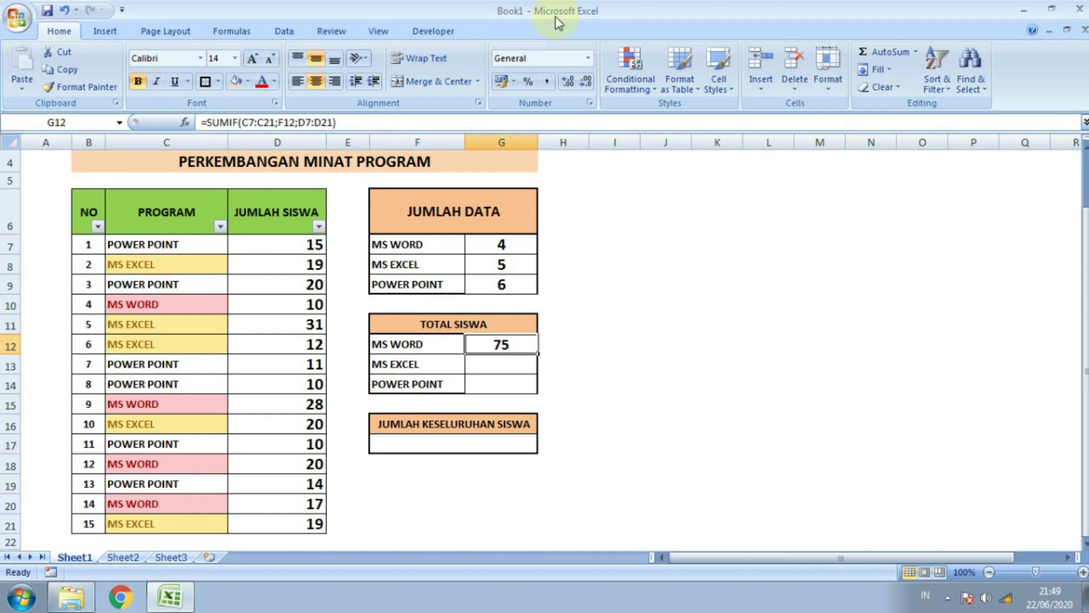
pyautogui.moveTo(537, 353); pyautogui.dragTo(539, 391)
pyautogui.click(511, 384)
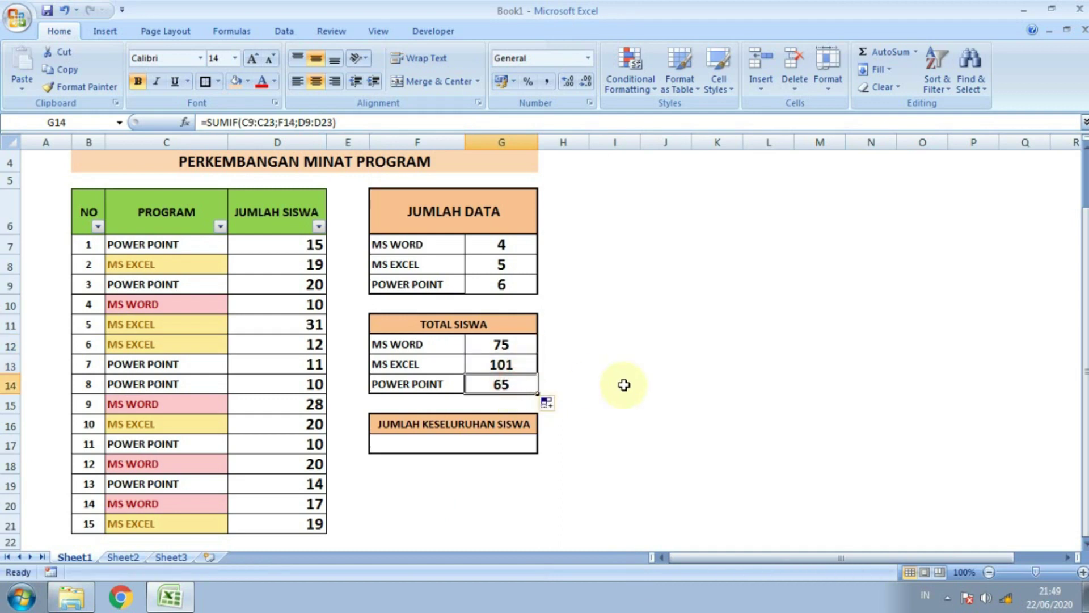
pyautogui.click(511, 366)
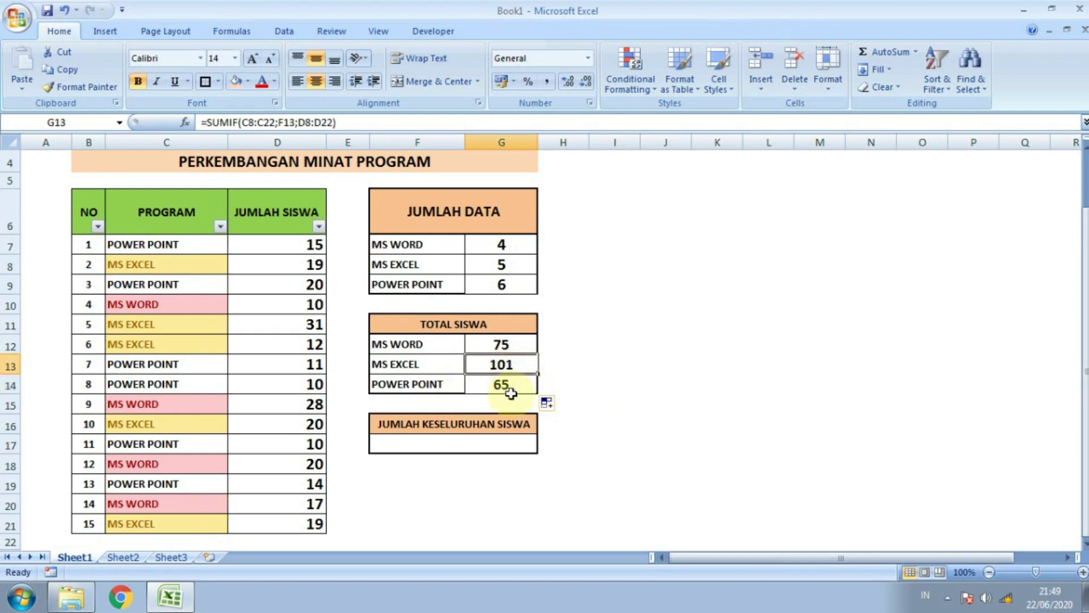
pyautogui.click(509, 384)
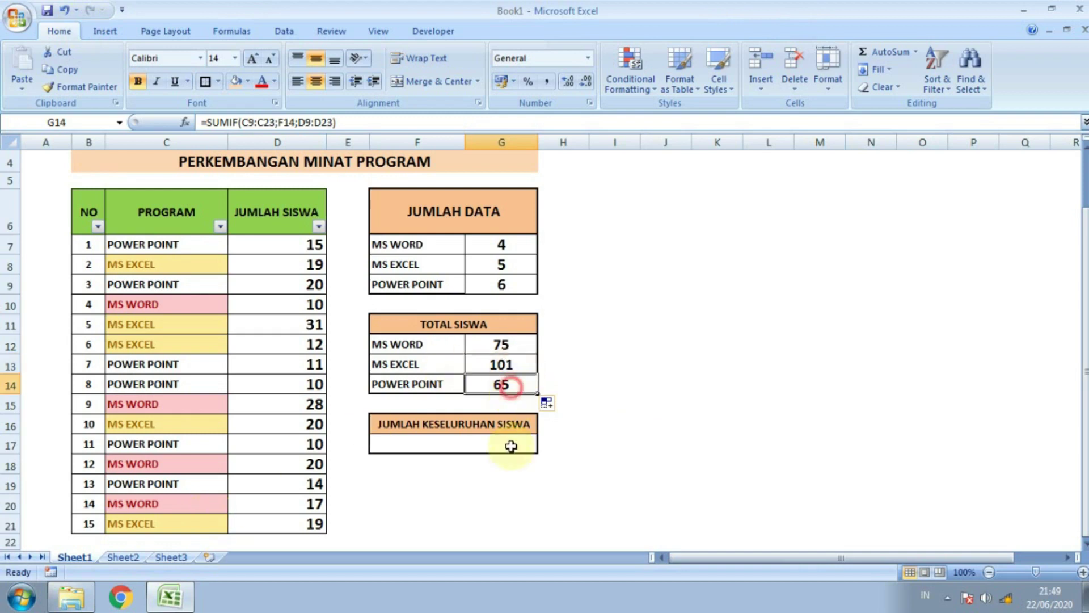
pyautogui.click(220, 226)
pyautogui.click(111, 352)
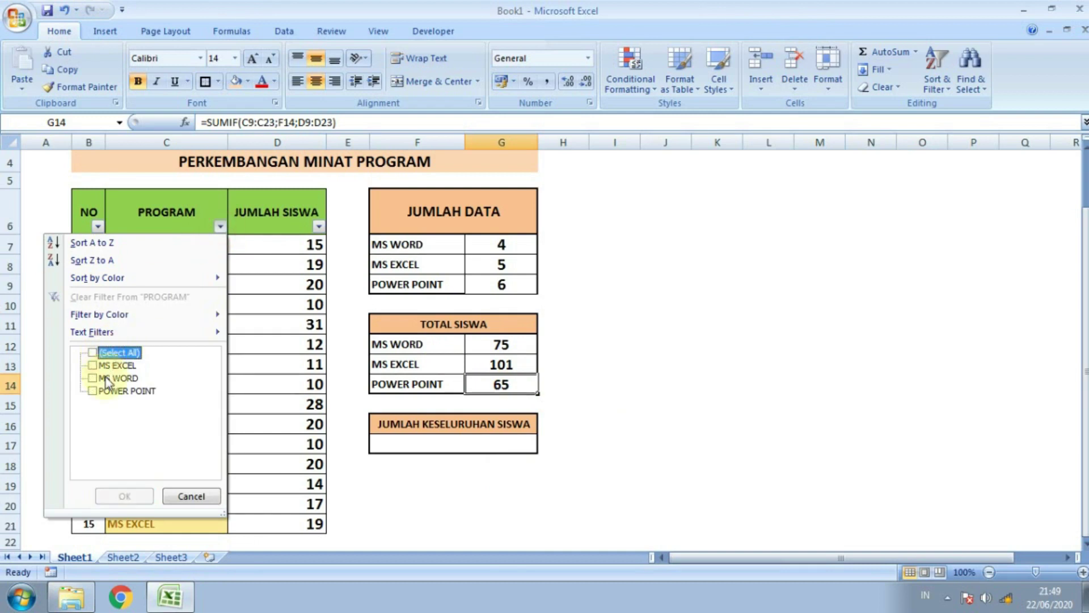
pyautogui.click(94, 391)
pyautogui.click(125, 496)
pyautogui.moveTo(288, 244); pyautogui.dragTo(287, 344)
pyautogui.click(505, 305)
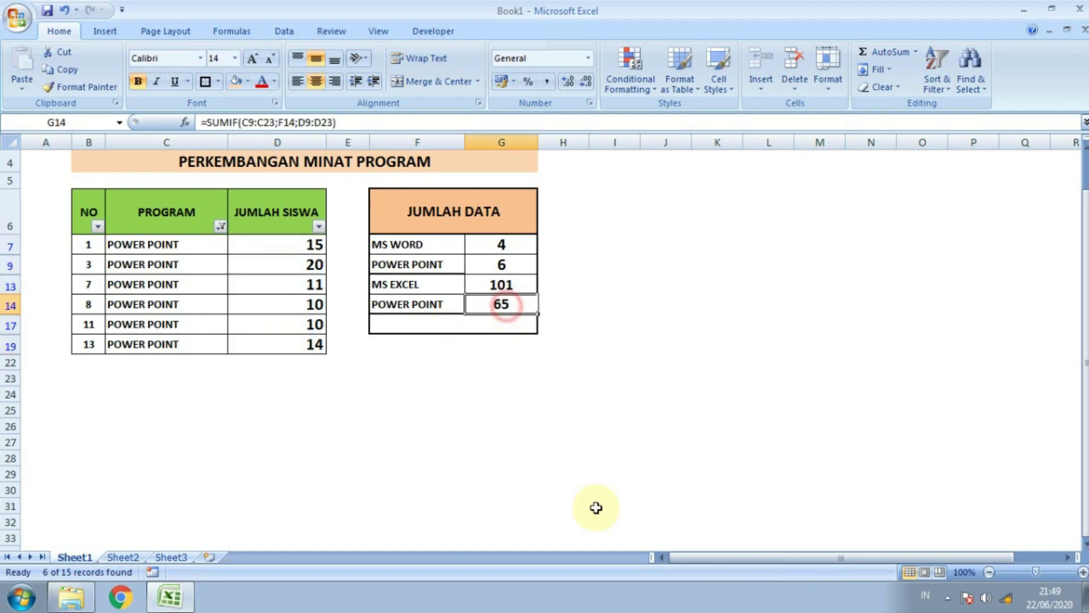
pyautogui.click(220, 227)
pyautogui.click(108, 353)
pyautogui.click(125, 496)
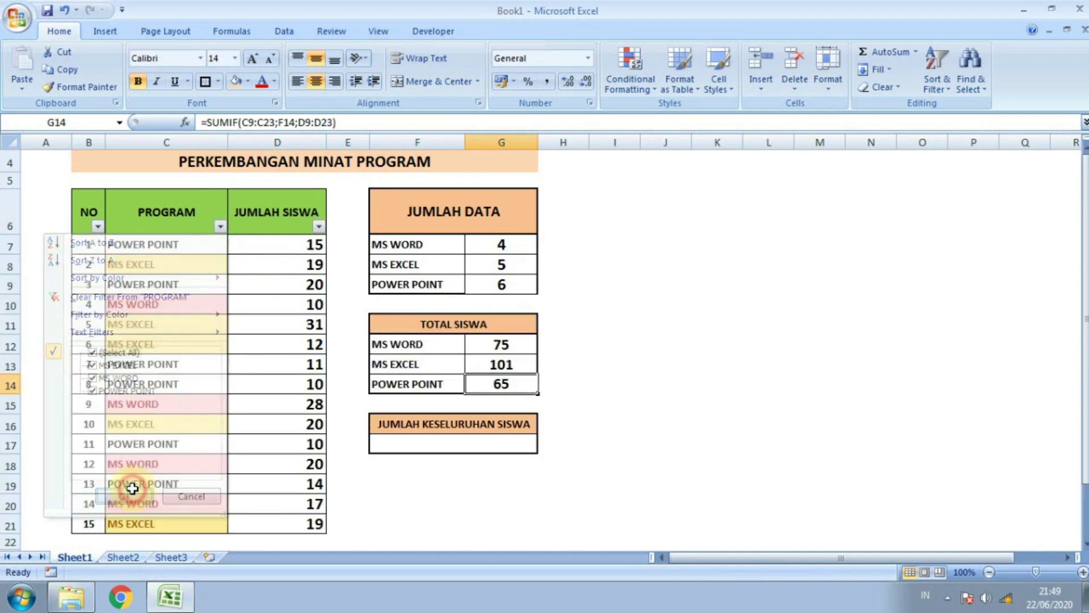
pyautogui.click(503, 344)
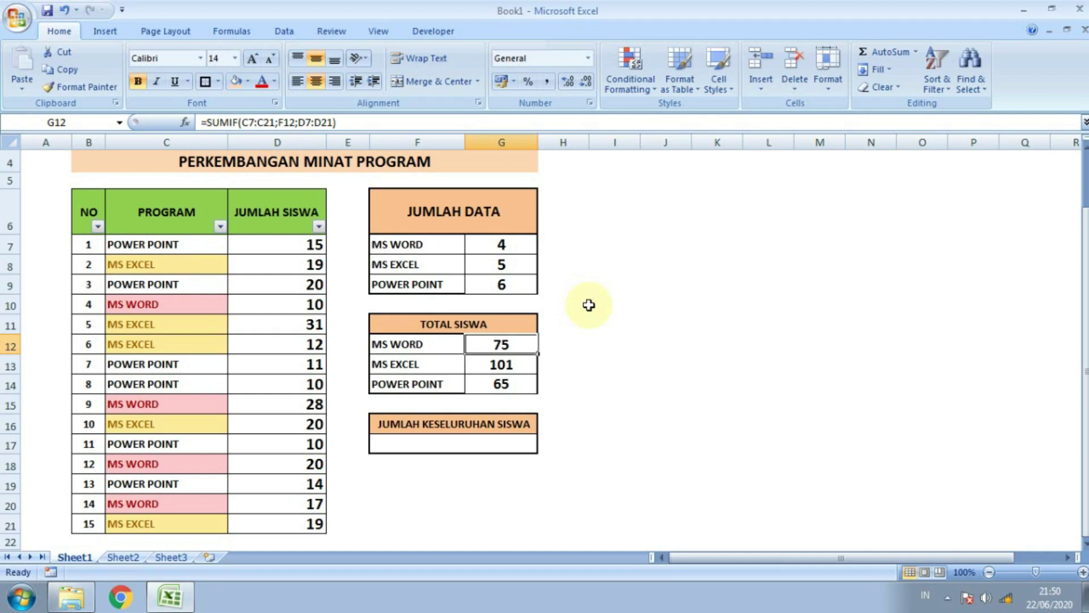
# Lock the SUMIF ranges as $C$7:$C$21 and $D$7:$D$21, then refill G12:G14 giving 75, 101, 80.
pyautogui.click(245, 122)
pyautogui.doubleClick(245, 123)
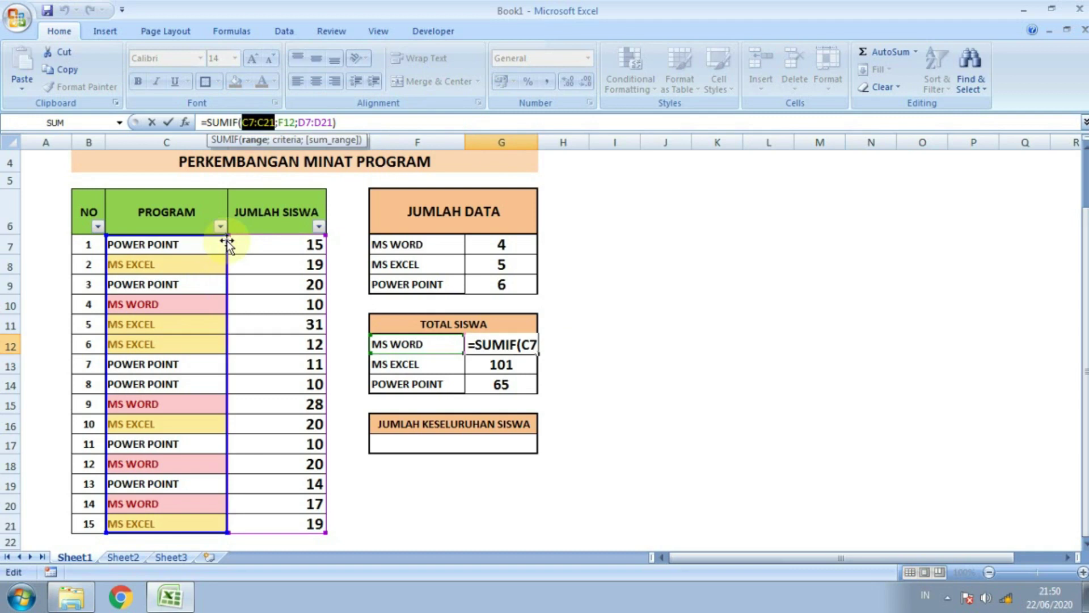
pyautogui.press('F4')
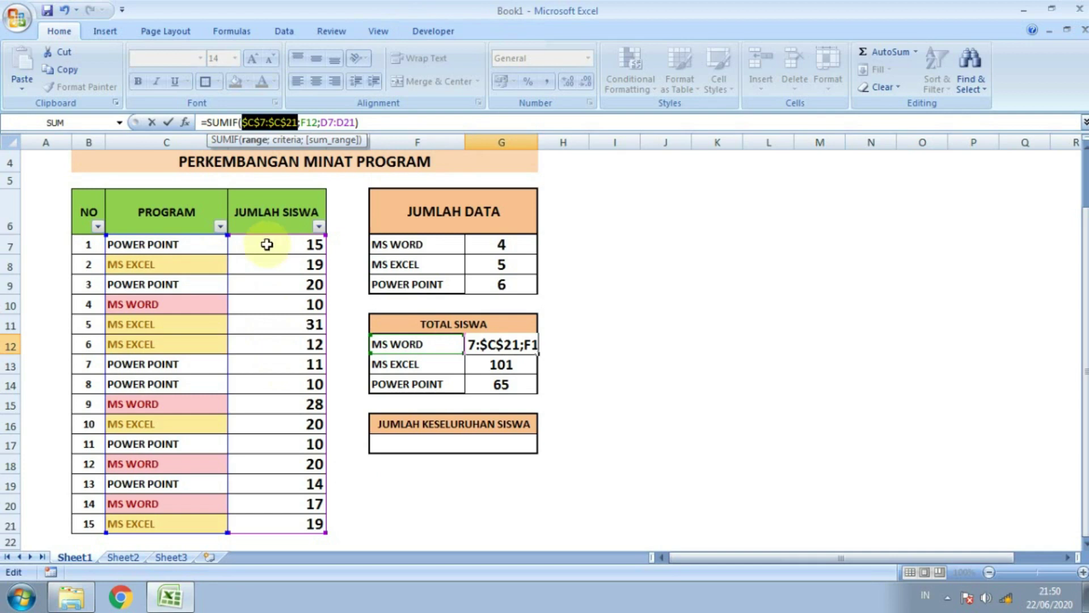
pyautogui.moveTo(320, 123); pyautogui.dragTo(365, 123)
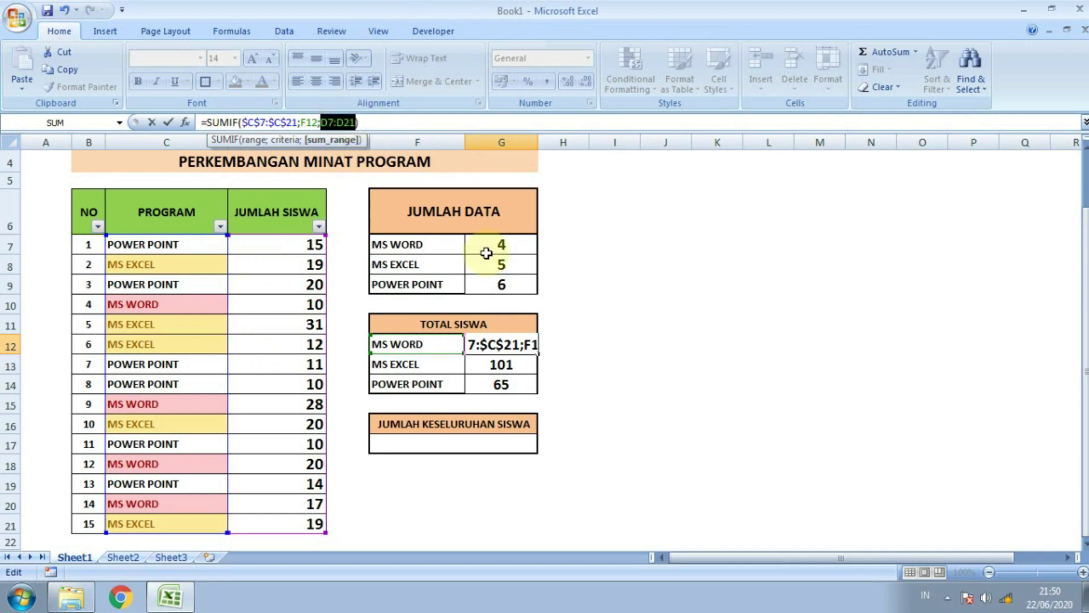
pyautogui.press('F4')
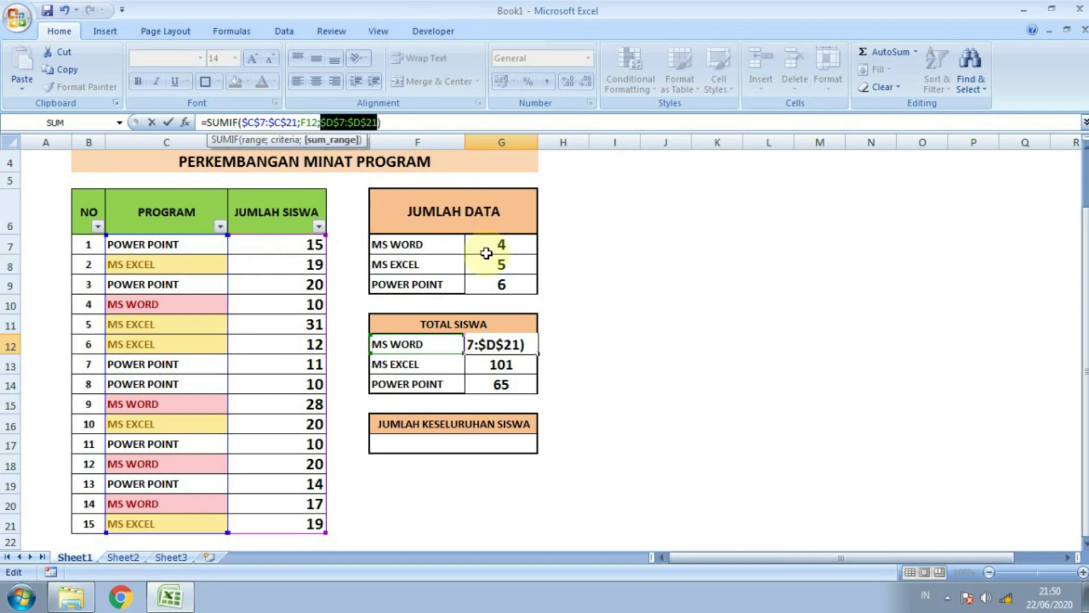
pyautogui.press('Return')
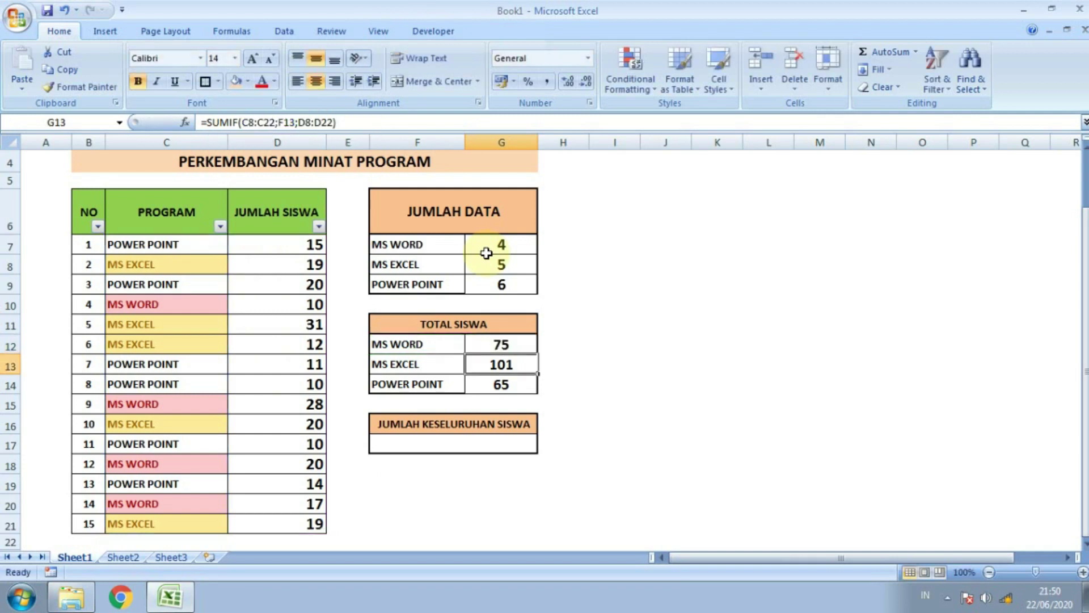
pyautogui.click(486, 351)
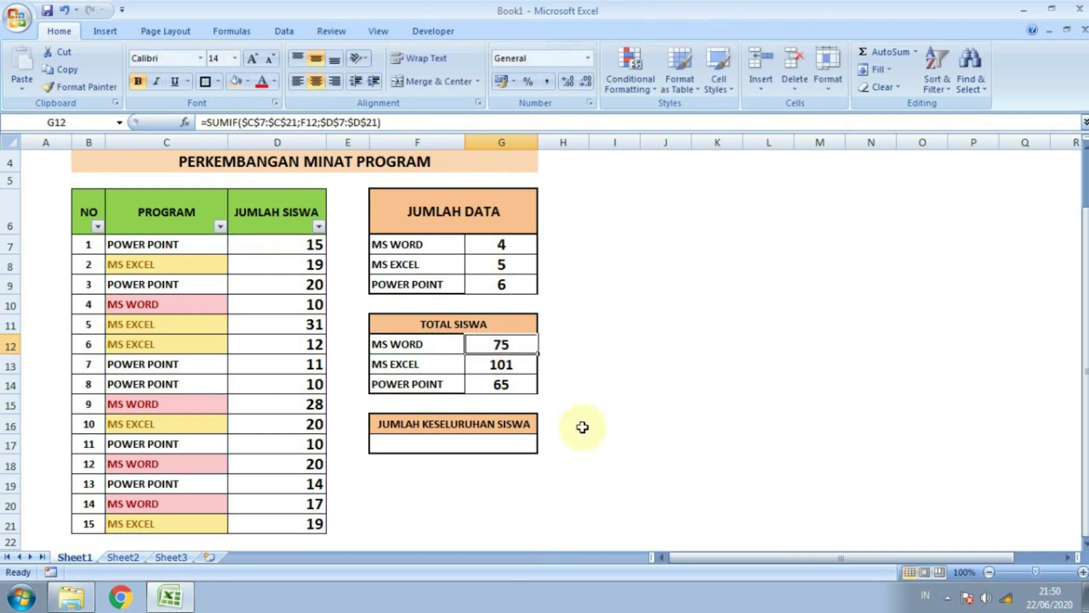
pyautogui.moveTo(538, 354); pyautogui.dragTo(537, 392)
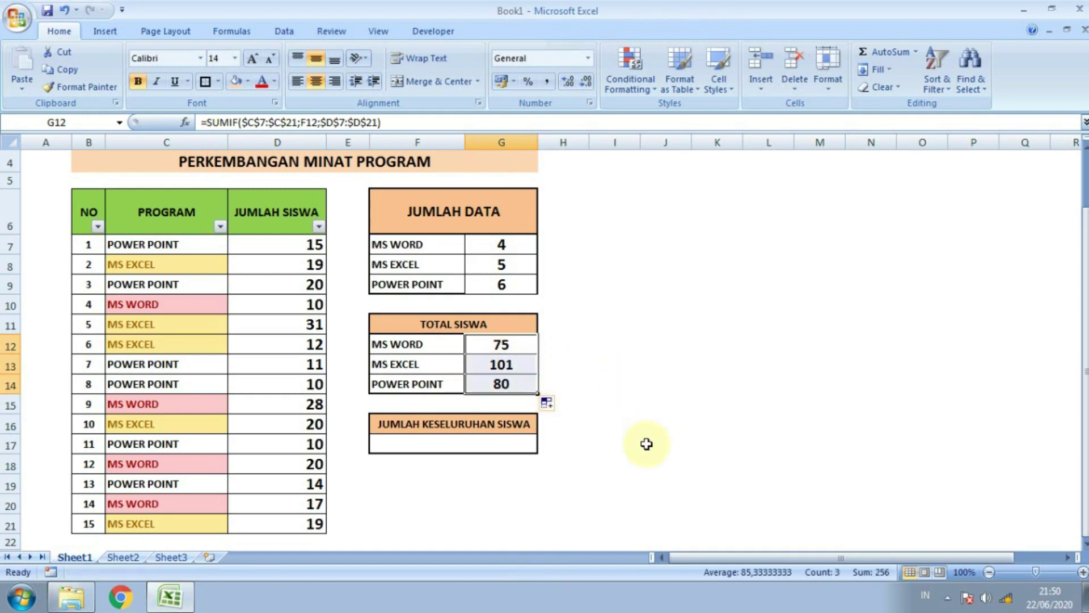
pyautogui.click(503, 384)
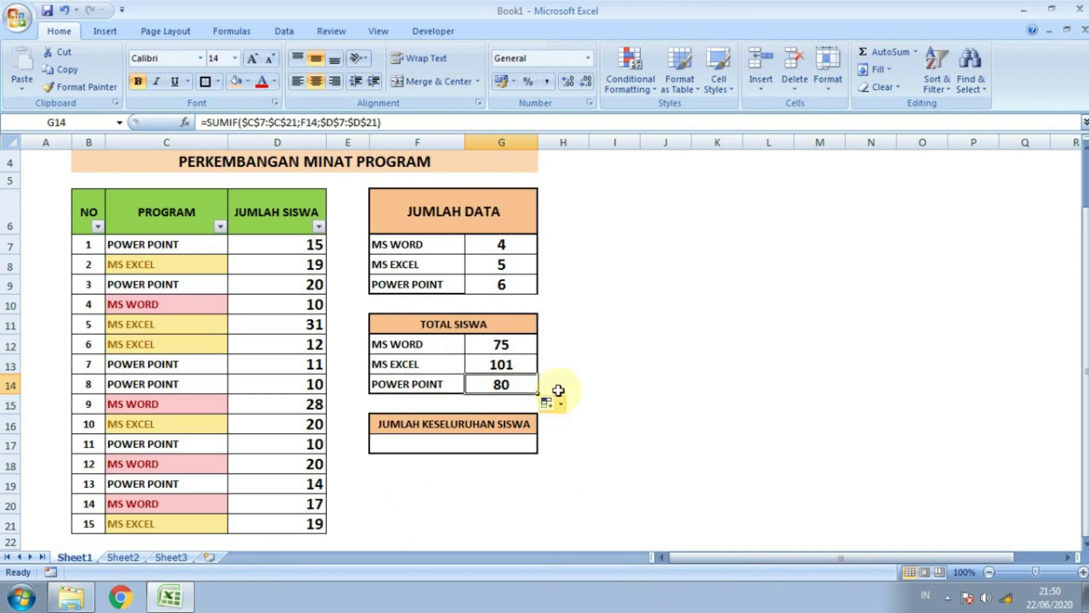
pyautogui.click(491, 365)
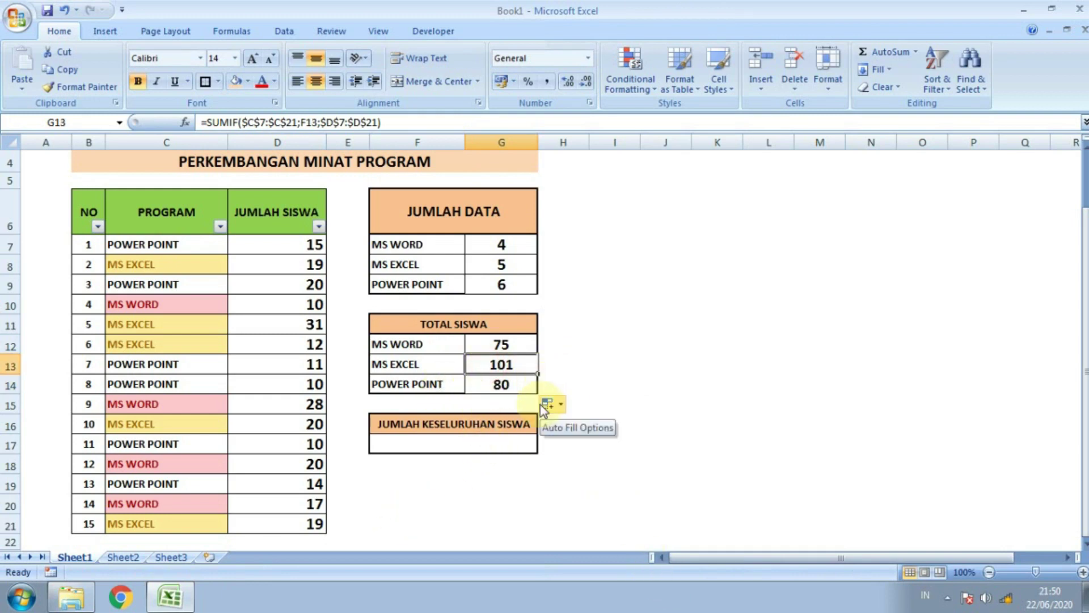
pyautogui.click(221, 230)
pyautogui.click(120, 352)
pyautogui.click(128, 366)
pyautogui.click(124, 496)
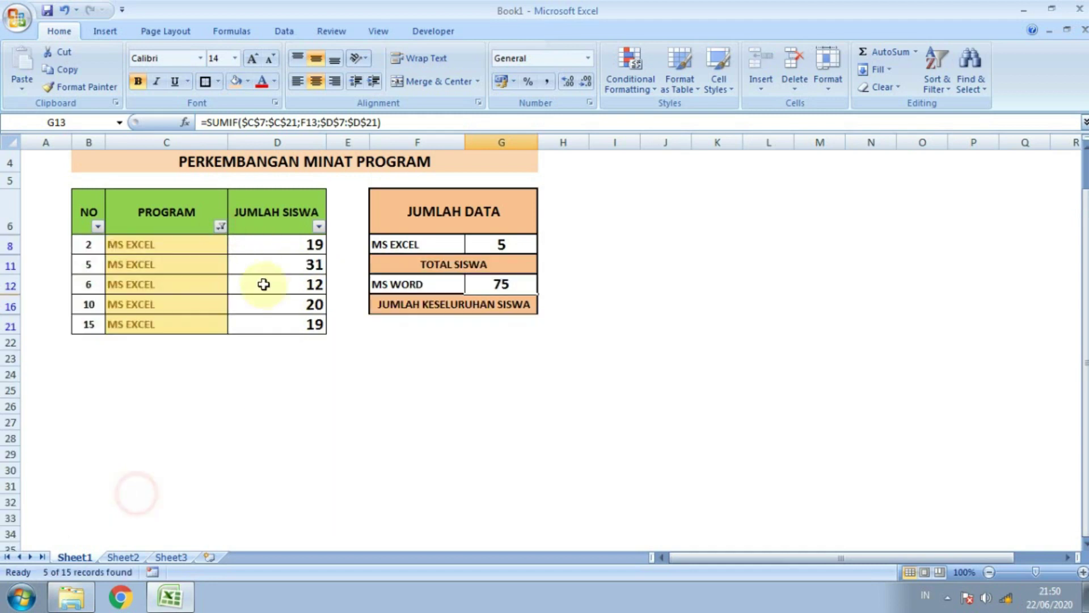
pyautogui.moveTo(290, 243); pyautogui.dragTo(292, 325)
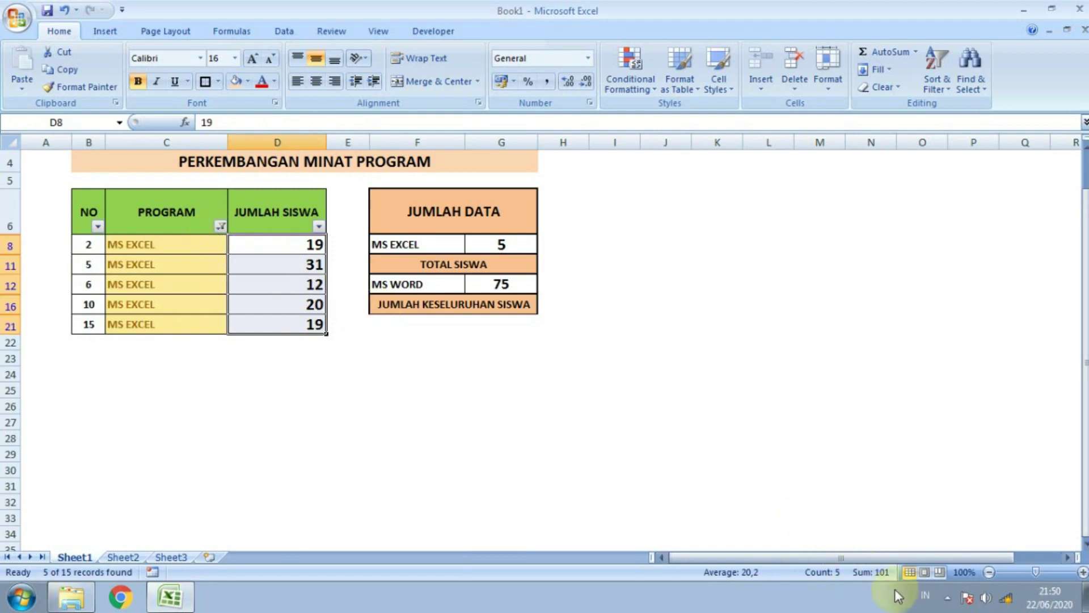
pyautogui.click(220, 226)
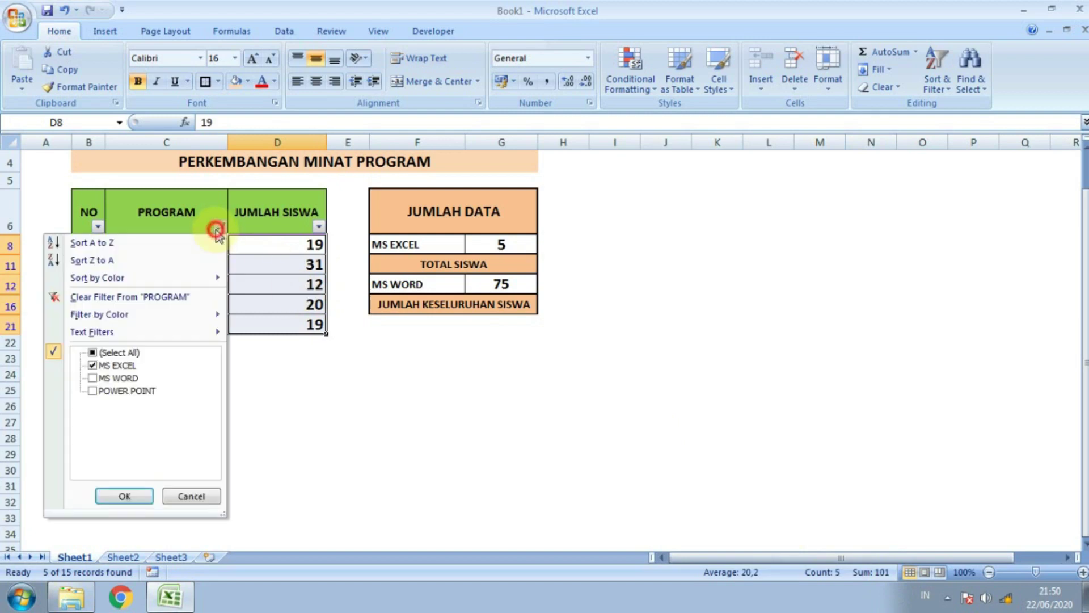
pyautogui.click(92, 352)
pyautogui.click(123, 496)
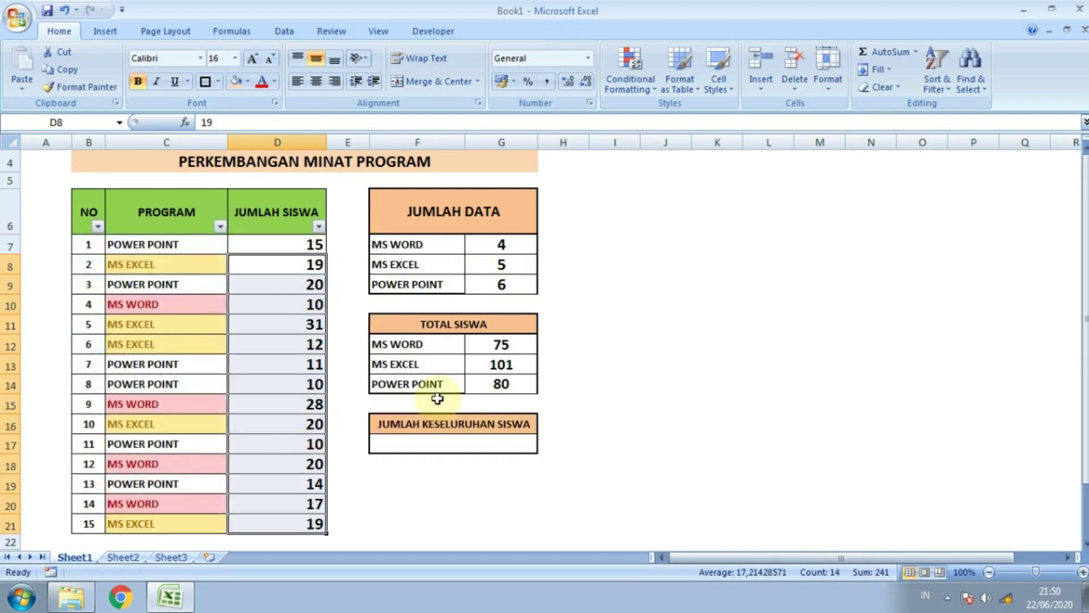
pyautogui.click(509, 364)
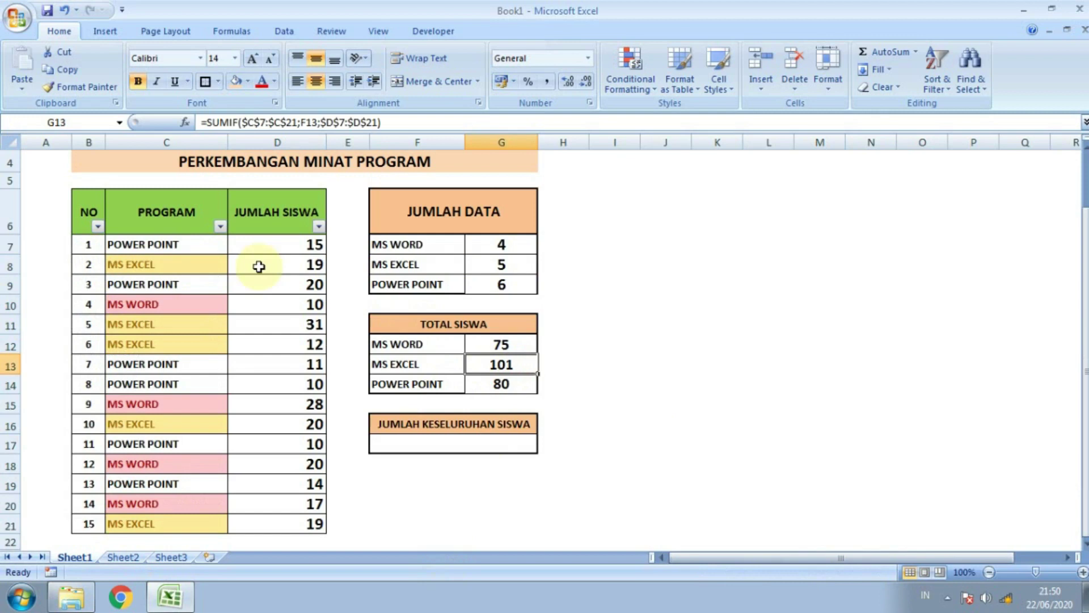
pyautogui.click(220, 226)
pyautogui.click(117, 353)
pyautogui.click(118, 377)
pyautogui.click(145, 497)
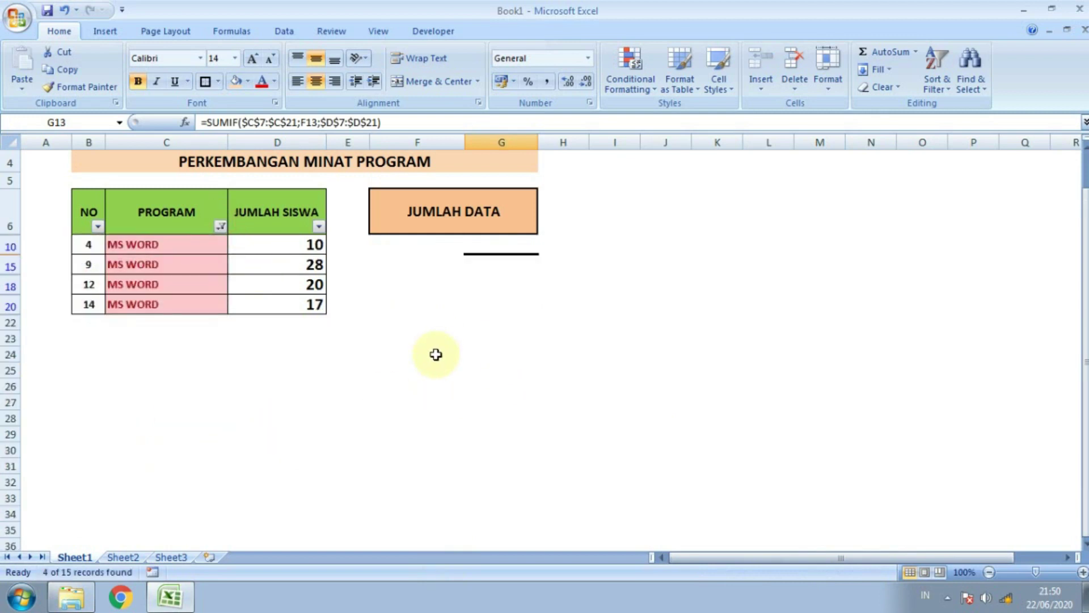
pyautogui.scroll(1, 435, 352)
pyautogui.moveTo(294, 295); pyautogui.dragTo(299, 350)
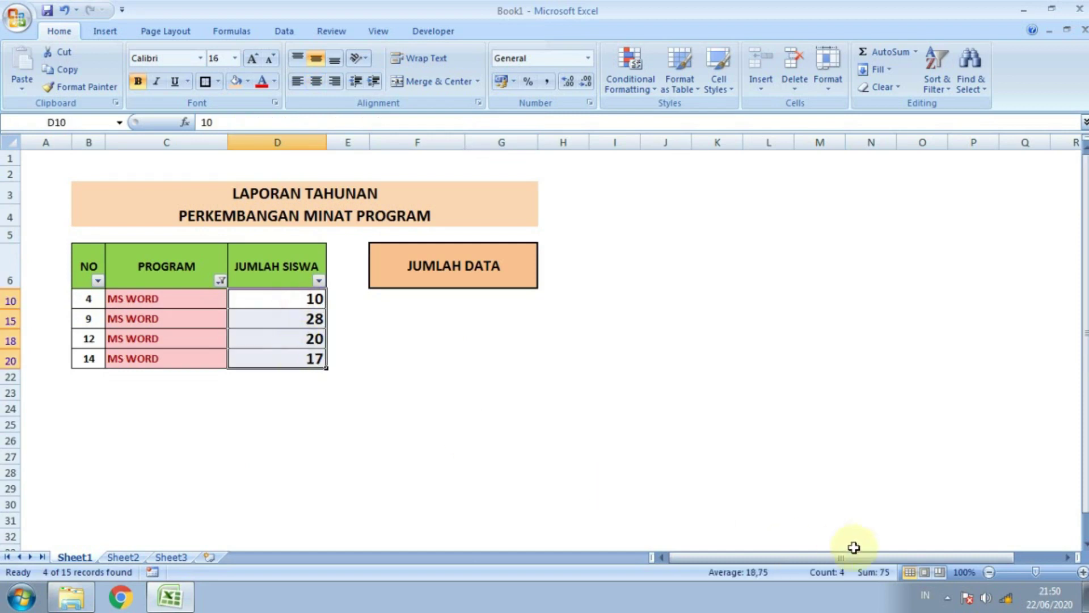
pyautogui.click(220, 280)
pyautogui.click(92, 406)
pyautogui.click(124, 550)
pyautogui.click(517, 405)
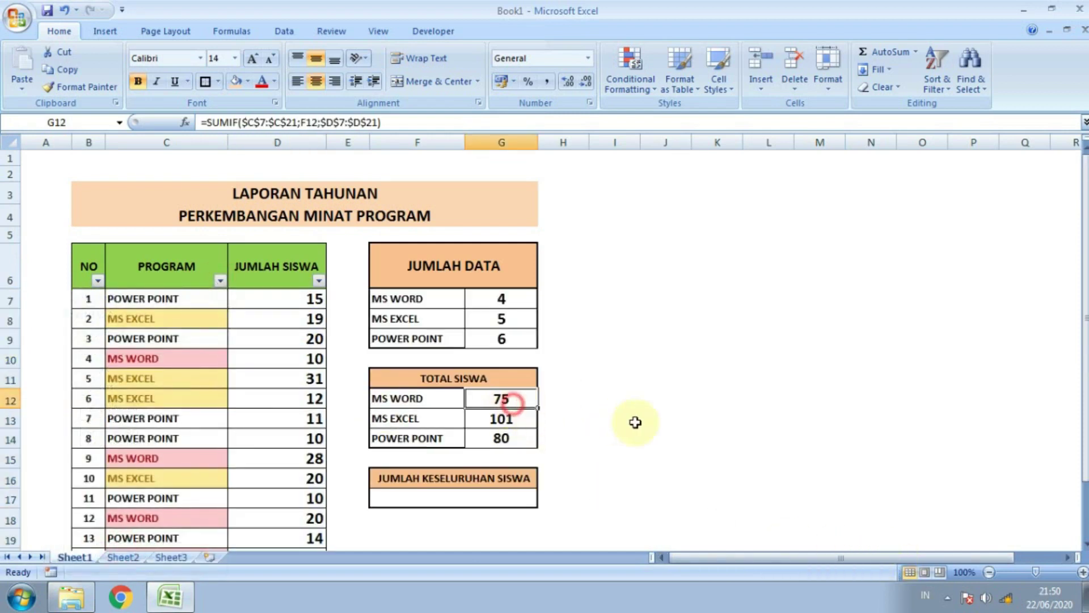
pyautogui.click(481, 444)
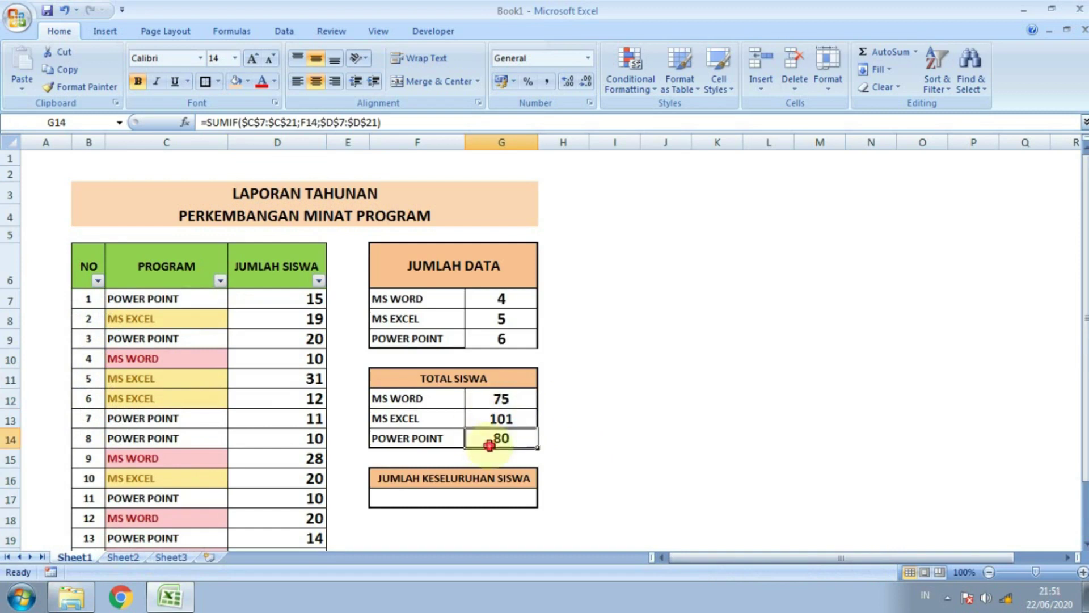
pyautogui.click(220, 280)
pyautogui.click(93, 406)
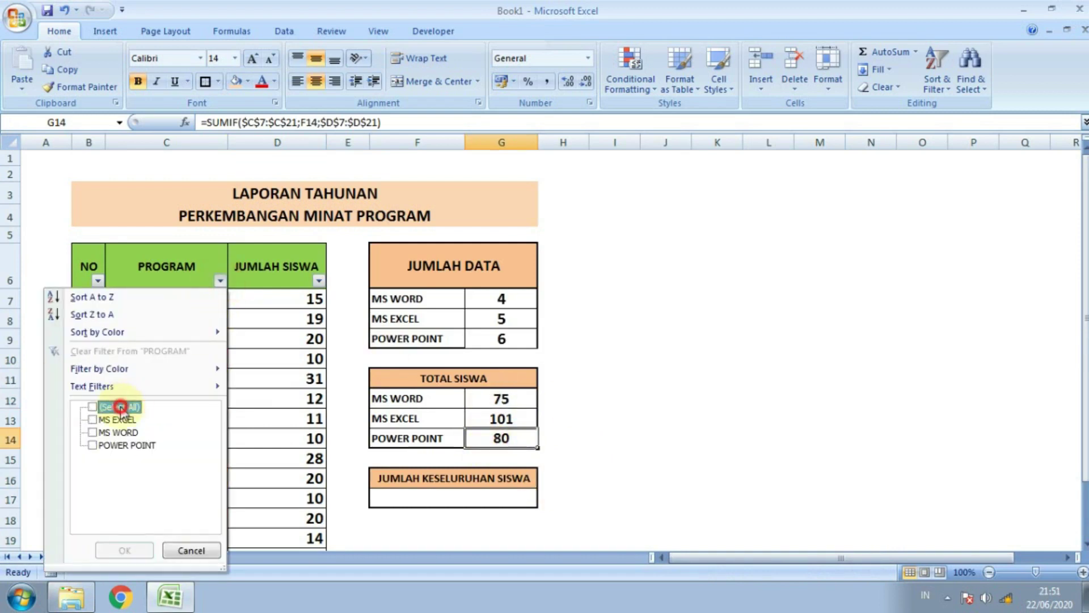
pyautogui.click(119, 445)
pyautogui.click(125, 550)
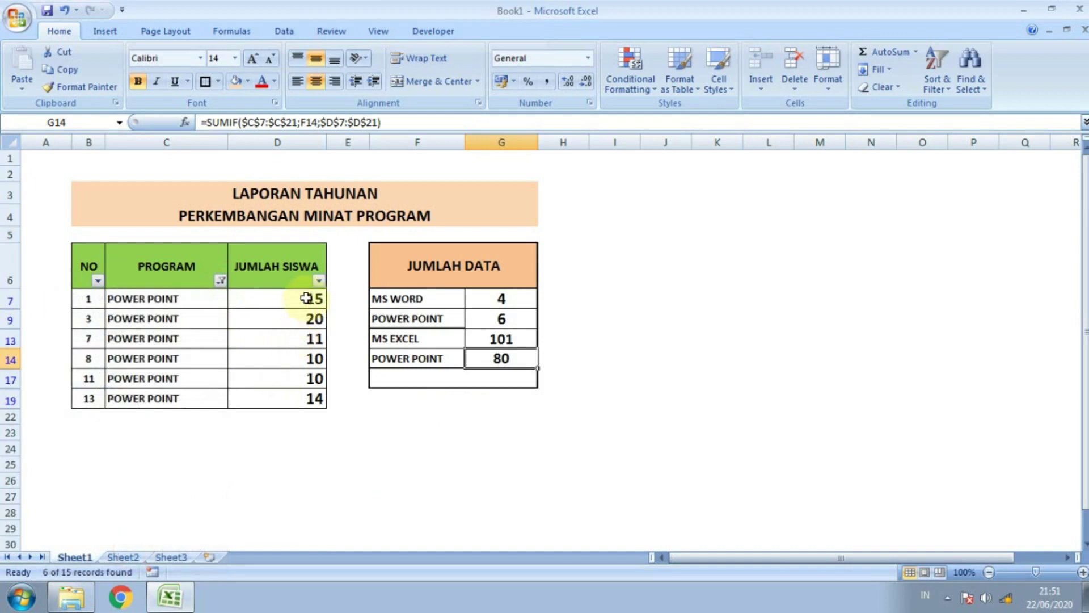
pyautogui.moveTo(309, 298); pyautogui.dragTo(293, 402)
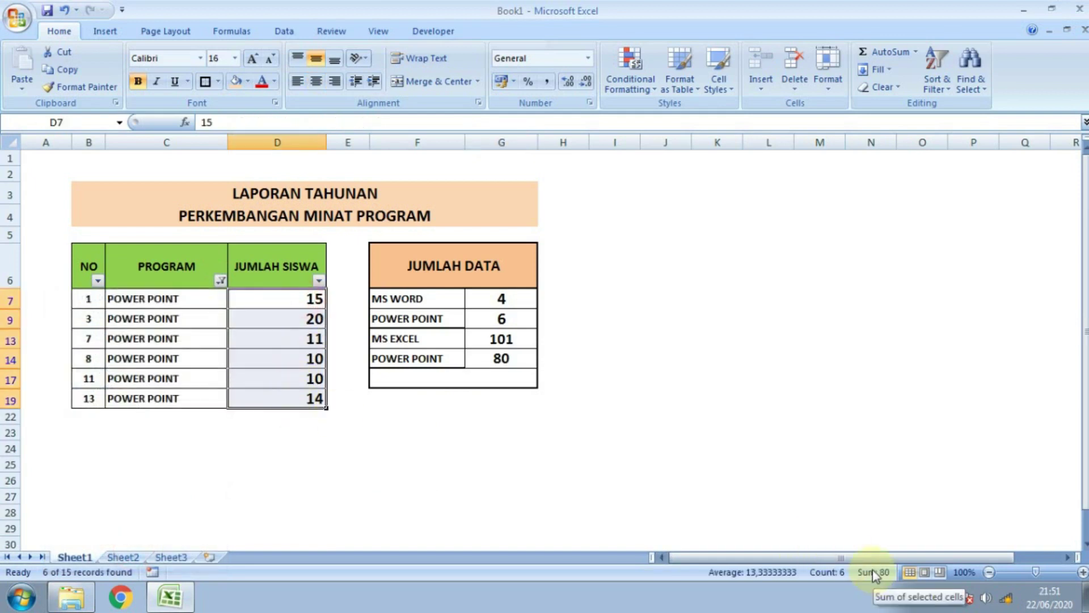
pyautogui.click(221, 280)
pyautogui.click(93, 407)
pyautogui.click(124, 550)
pyautogui.click(454, 494)
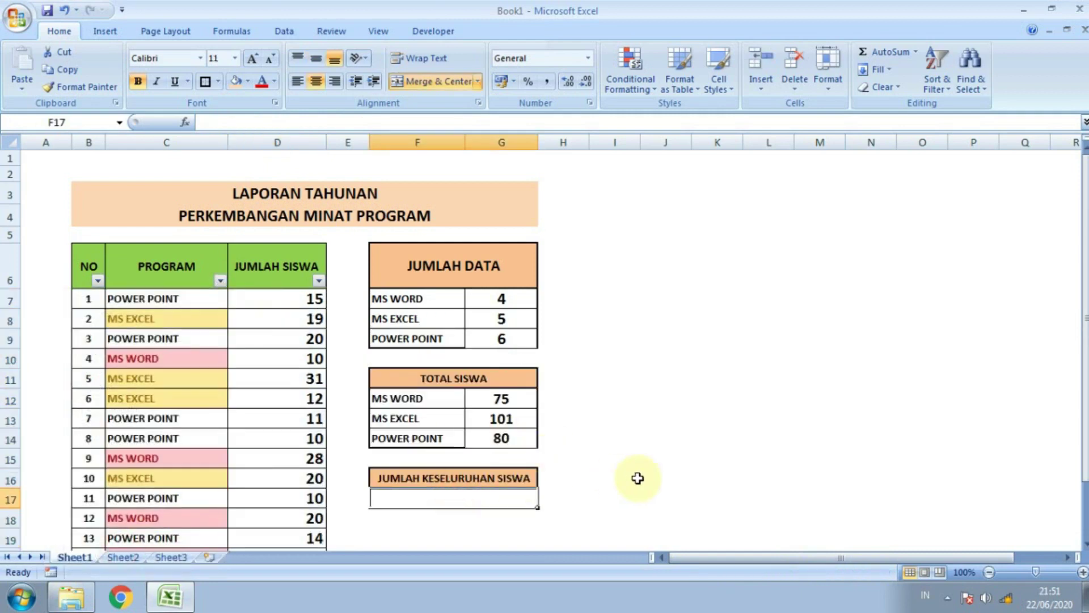
# Enter =SUM(G12:G14) in F17 for a grand total of 256 students.
pyautogui.write('=')
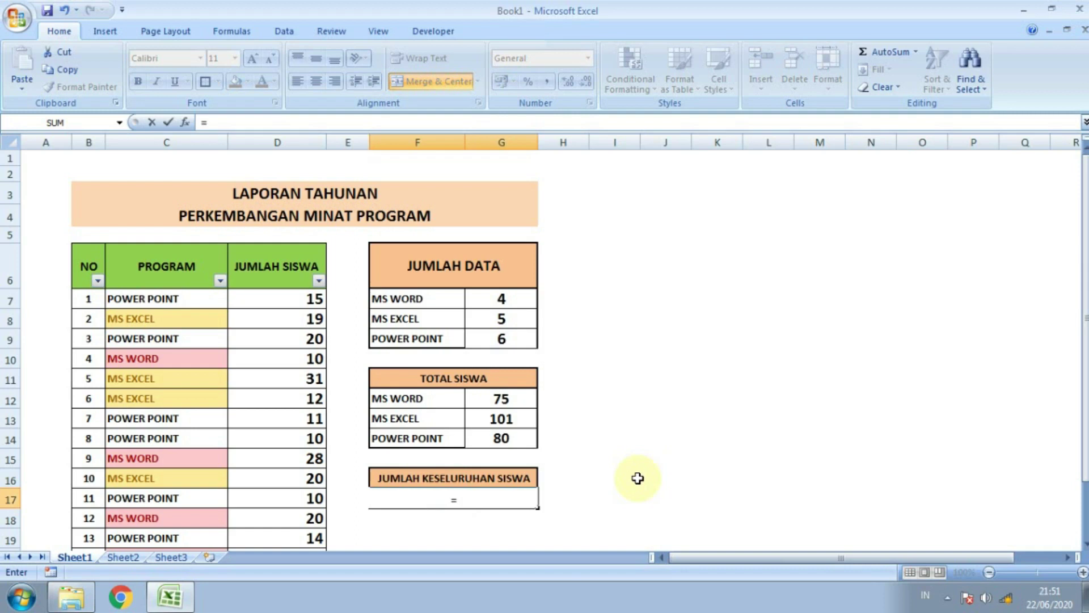
pyautogui.write('SUM')
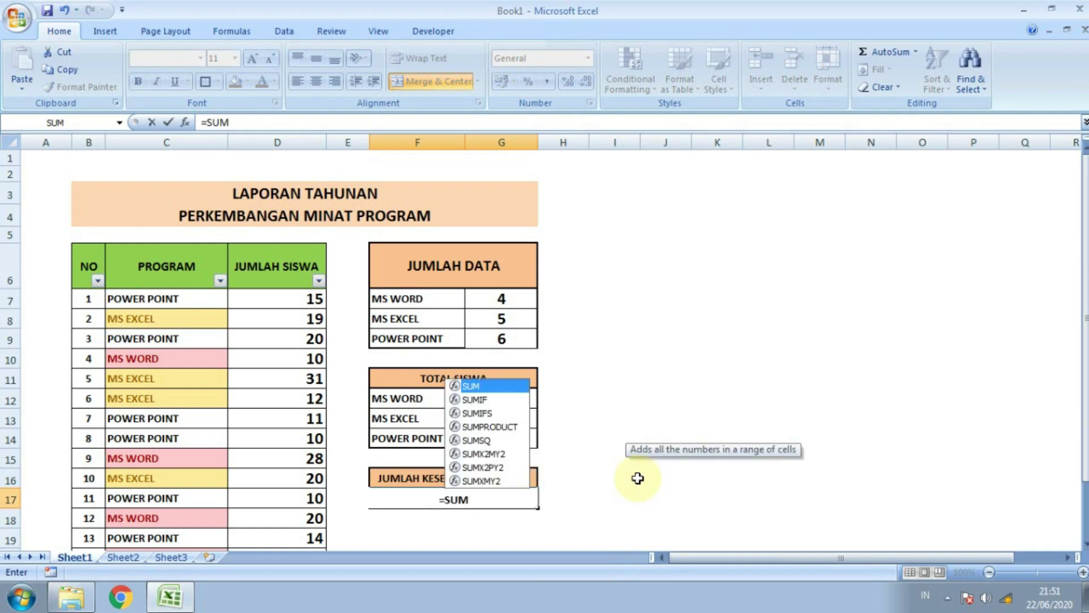
pyautogui.write('(')
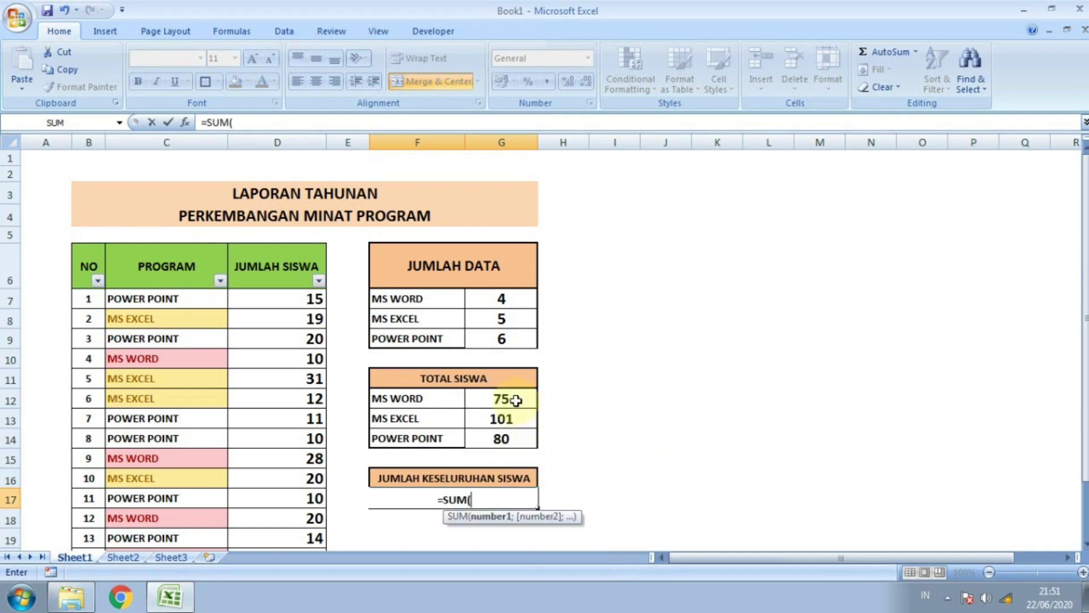
pyautogui.moveTo(515, 400); pyautogui.dragTo(513, 438)
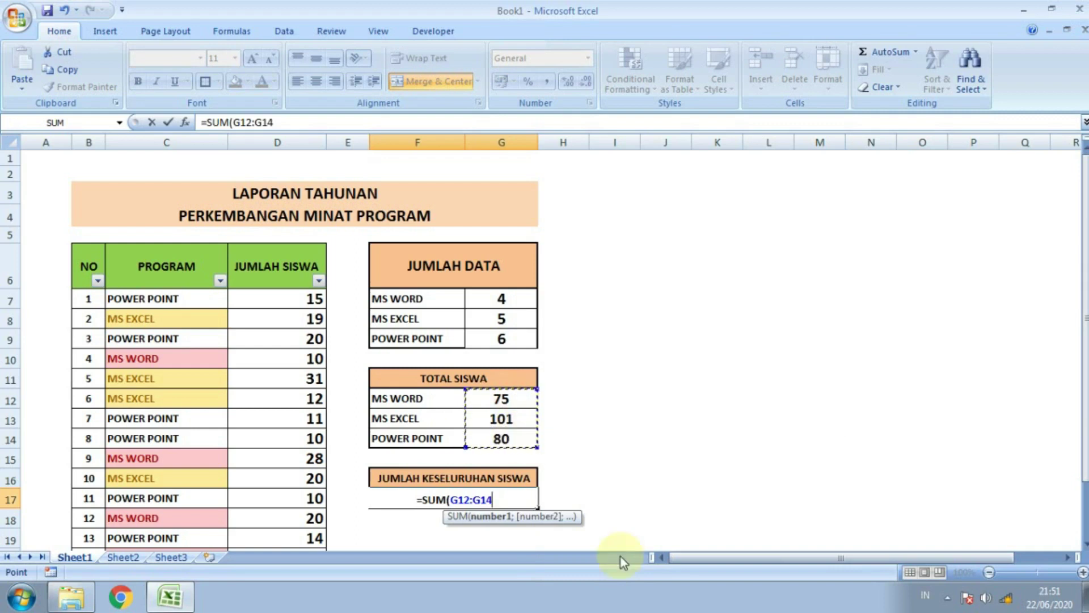
pyautogui.write(')')
pyautogui.hotkey('ctrl', 'Return')
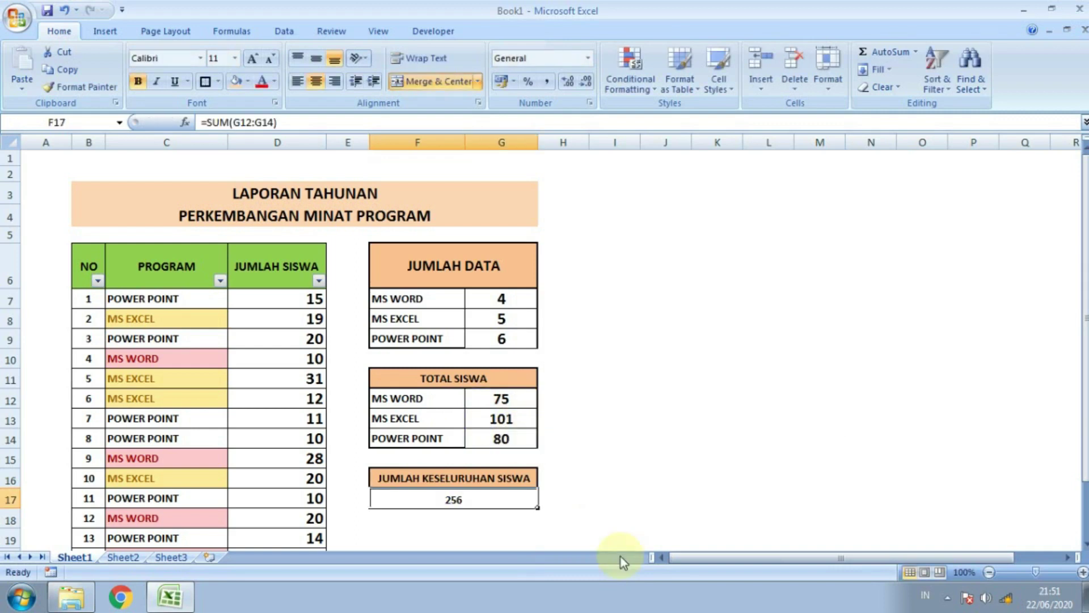
pyautogui.scroll(-1, 633, 521)
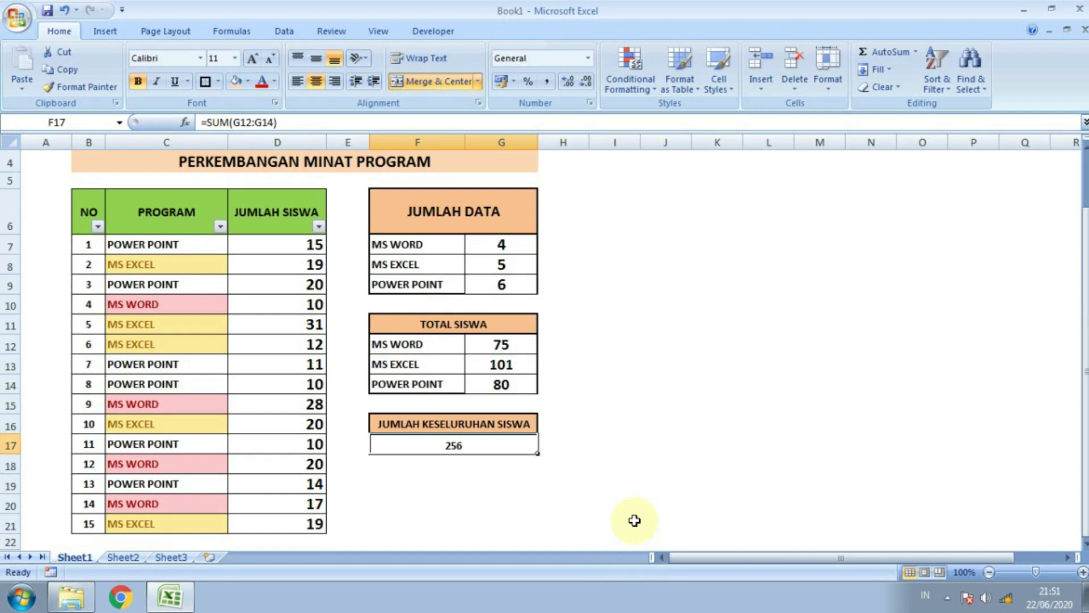
pyautogui.scroll(-1, 634, 520)
pyautogui.scroll(1, 522, 467)
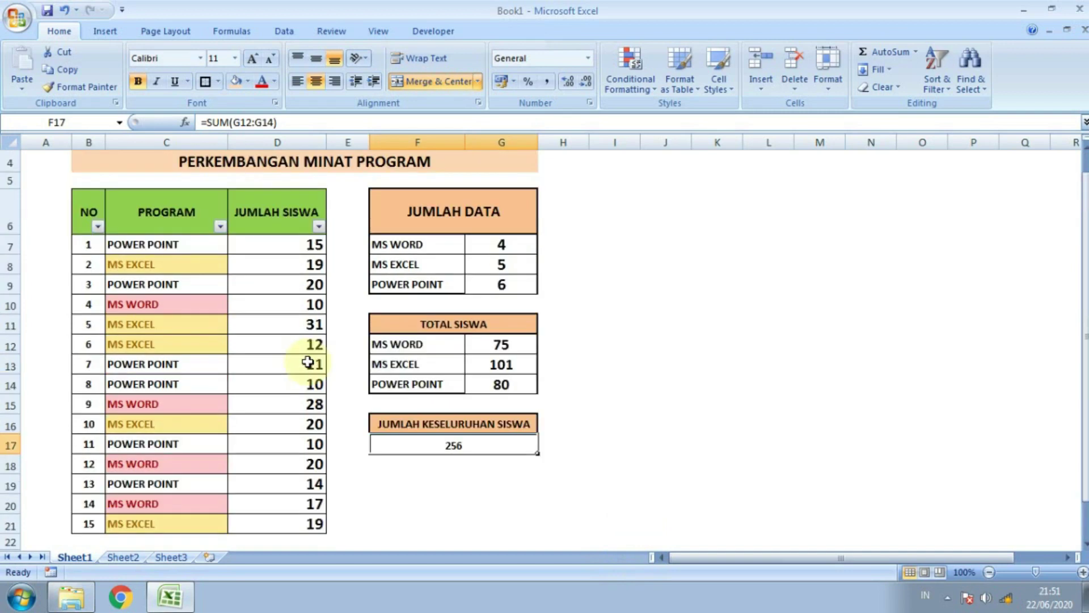
pyautogui.click(307, 242)
pyautogui.scroll(-2, 300, 326)
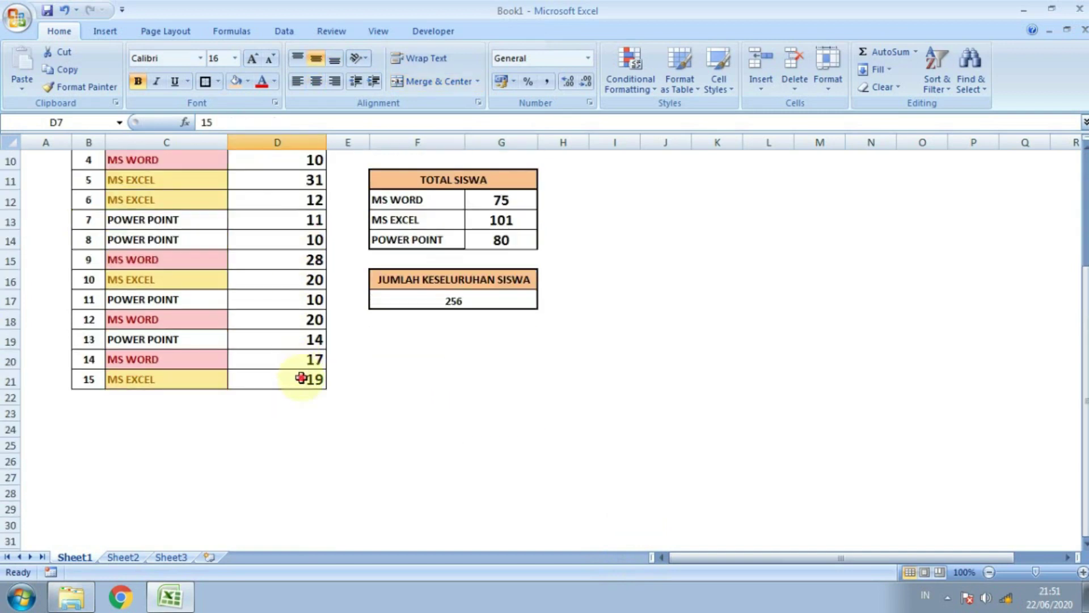
pyautogui.keyDown('shift'); pyautogui.click(301, 377); pyautogui.keyUp('shift')
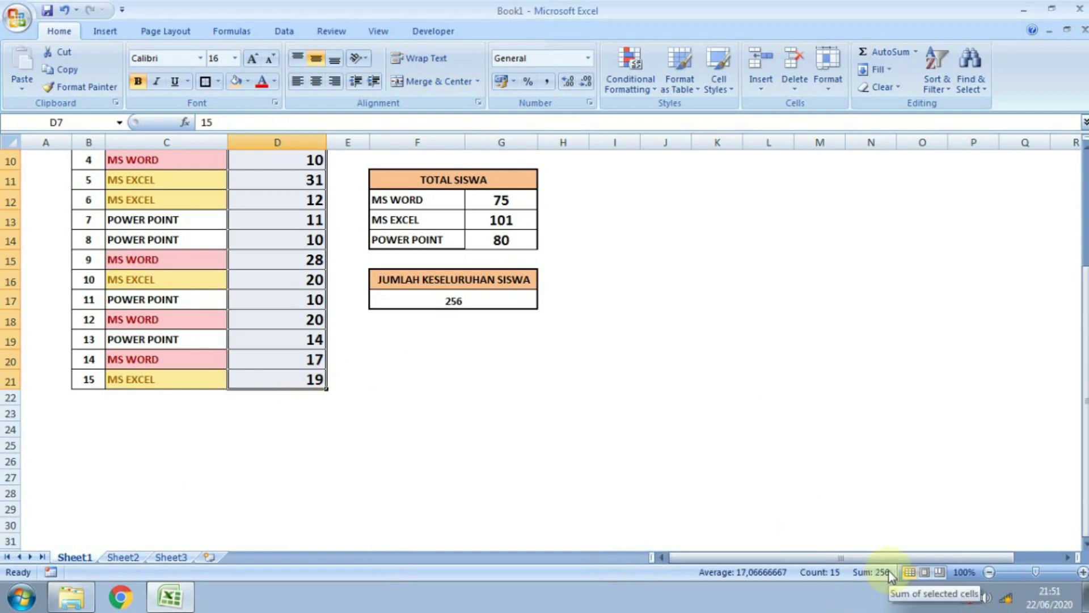